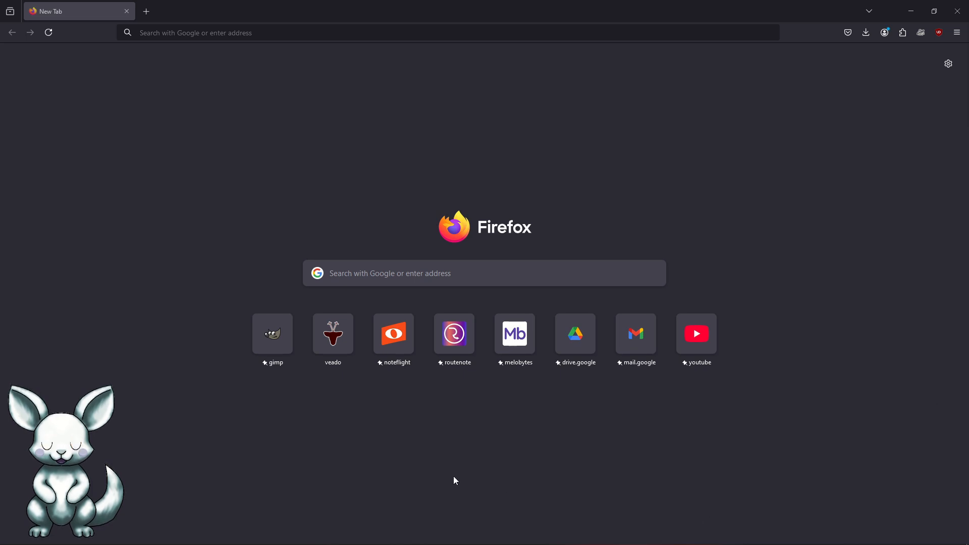
Step: Open the GIMP downloads page, and open the veado website in a new tab
click(278, 341)
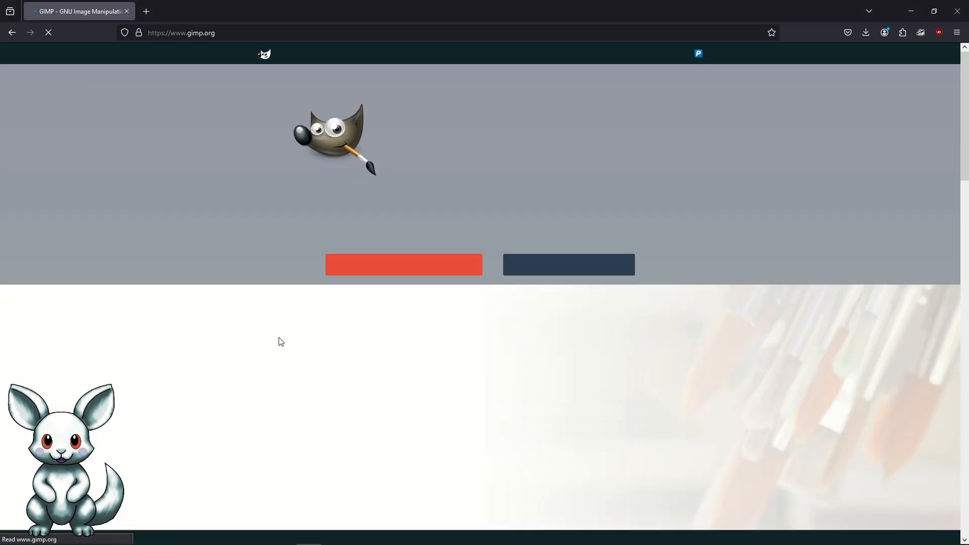
click(353, 55)
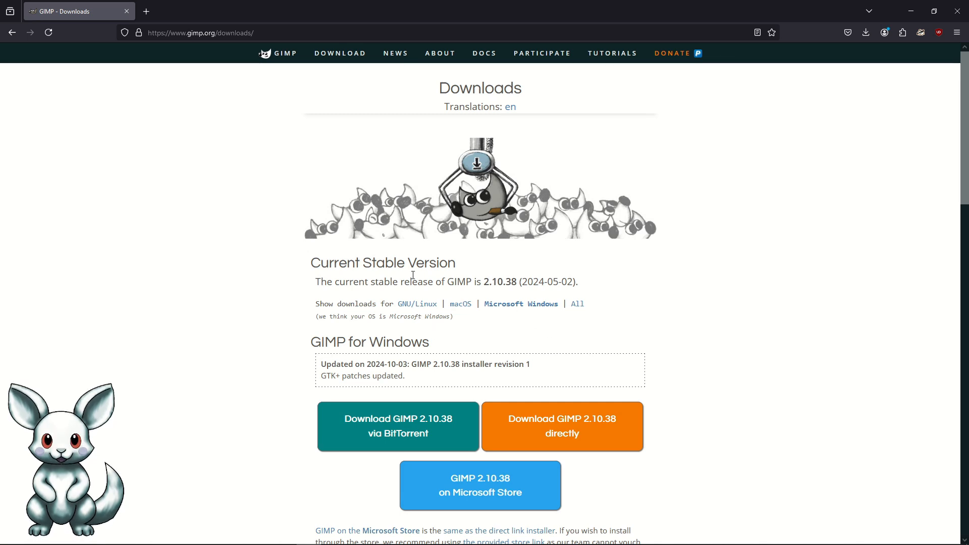
click(150, 13)
click(332, 331)
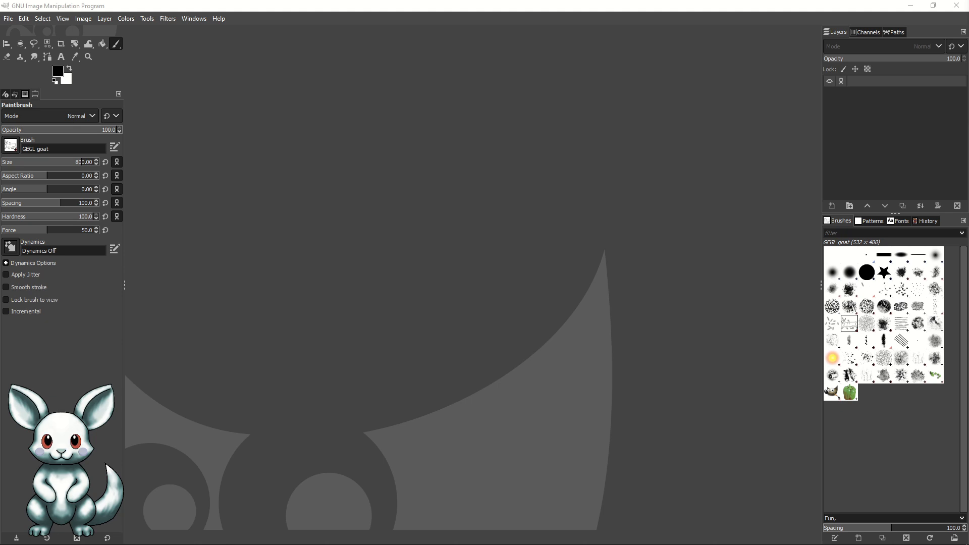
Step: In GIMP, start a new portrait image from the A7 (300 ppi) template with its size unit set to pixels
click(450, 176)
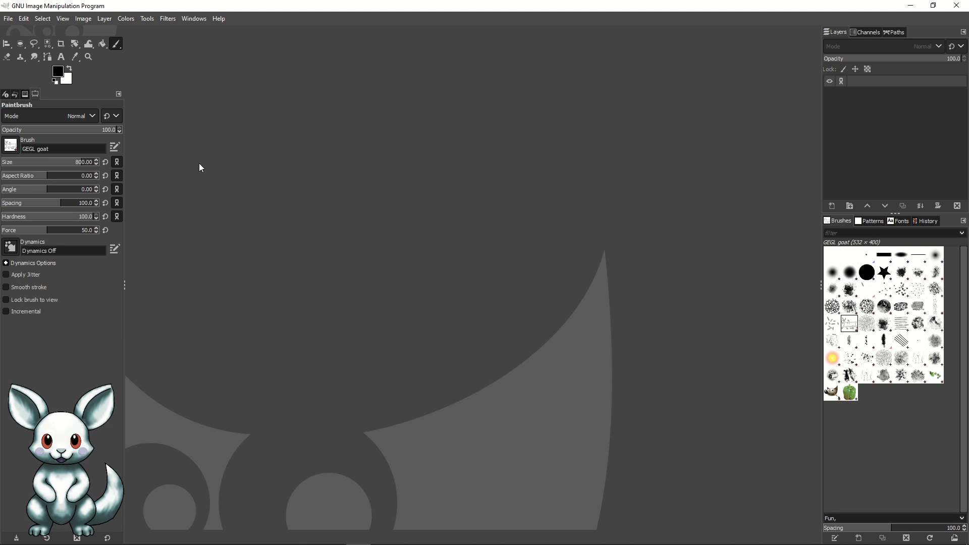
click(8, 18)
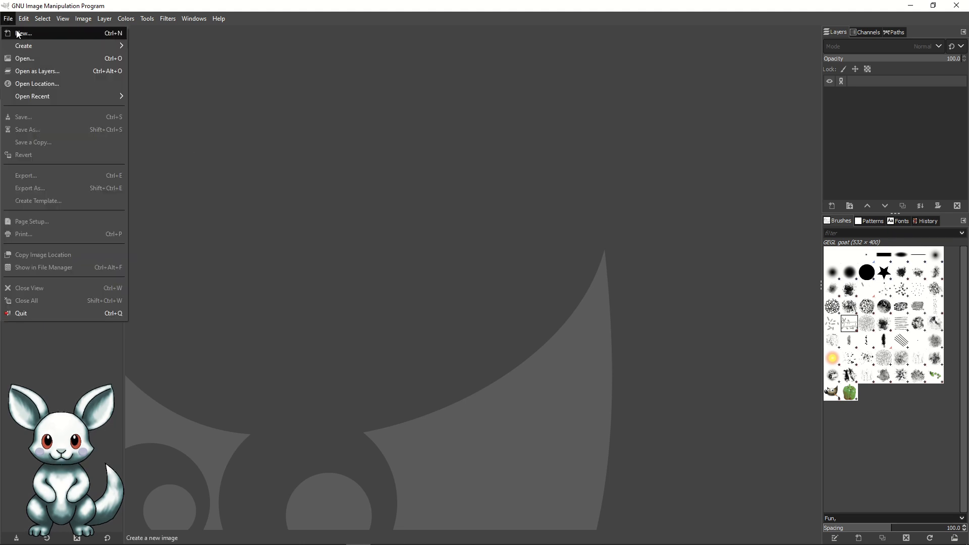
click(22, 33)
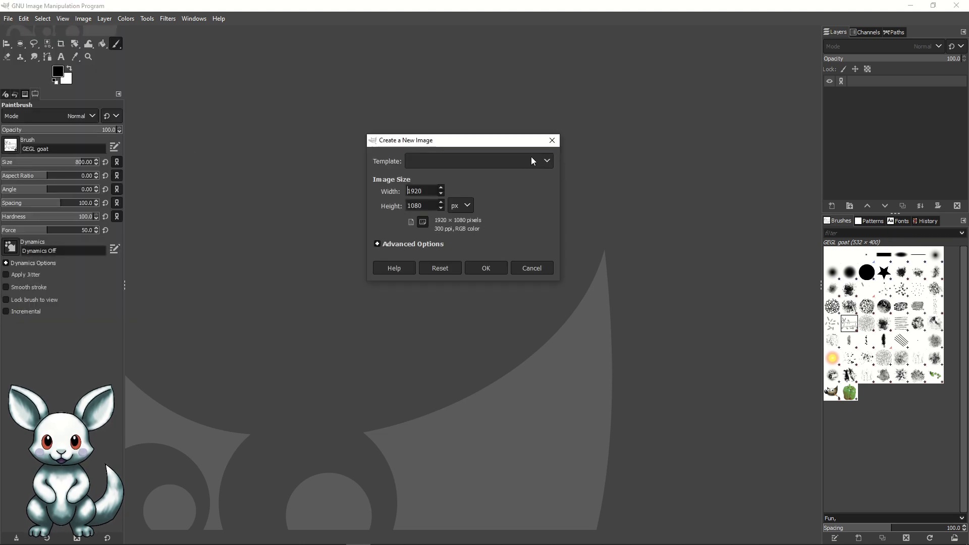
click(531, 158)
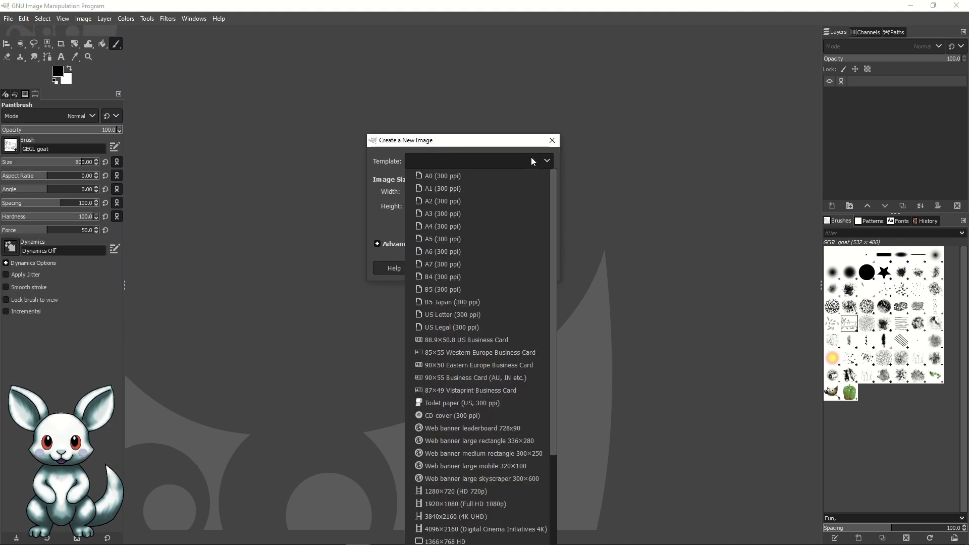
click(451, 266)
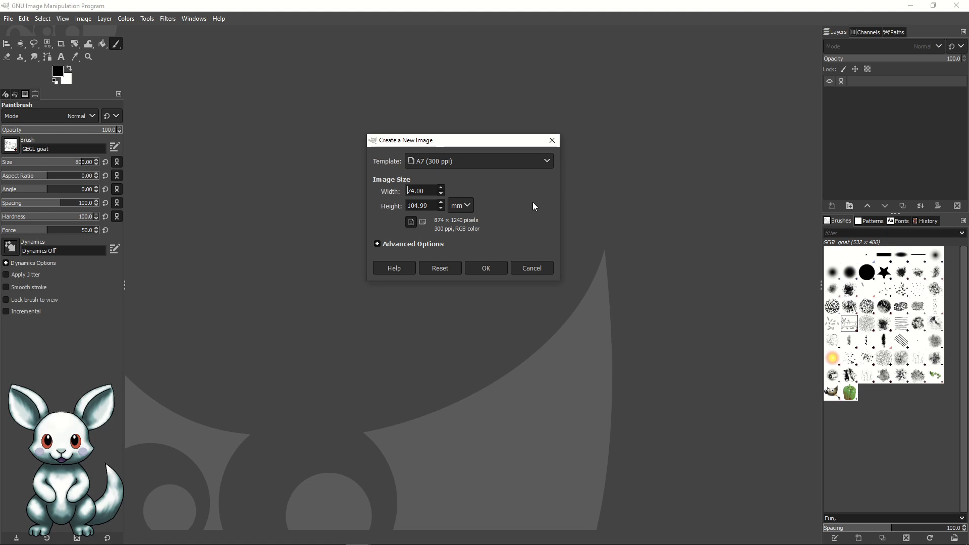
click(467, 205)
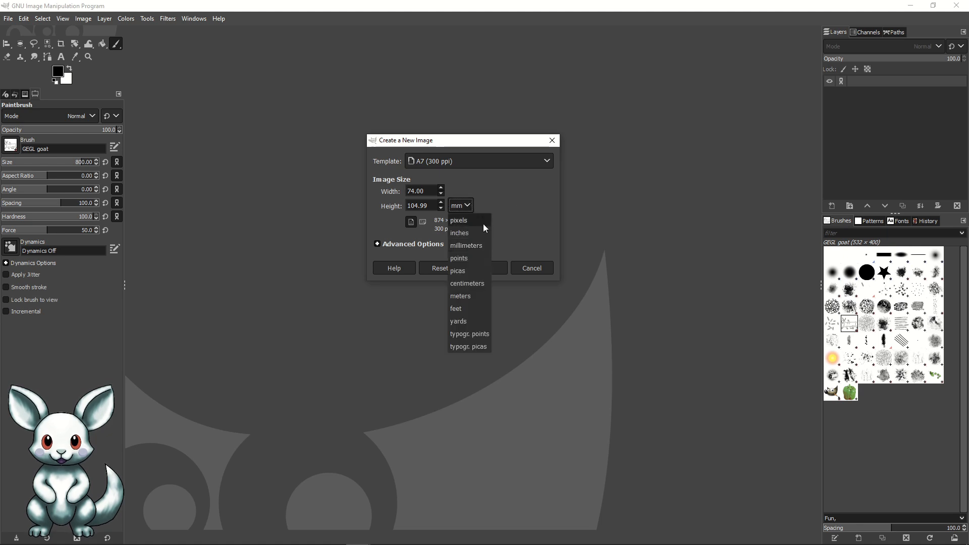
click(483, 224)
click(414, 223)
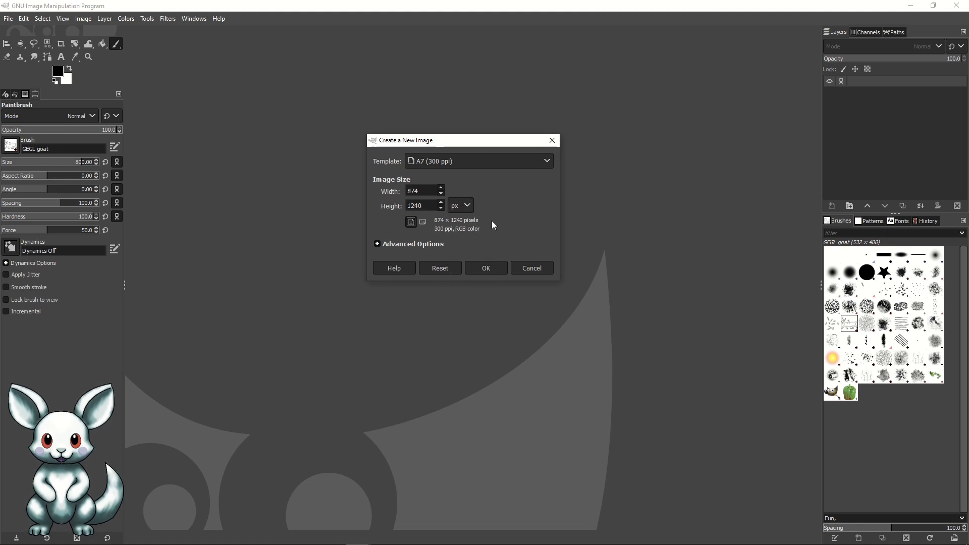
Step: Set the new image's advanced fill option to Transparency and create the image
click(377, 244)
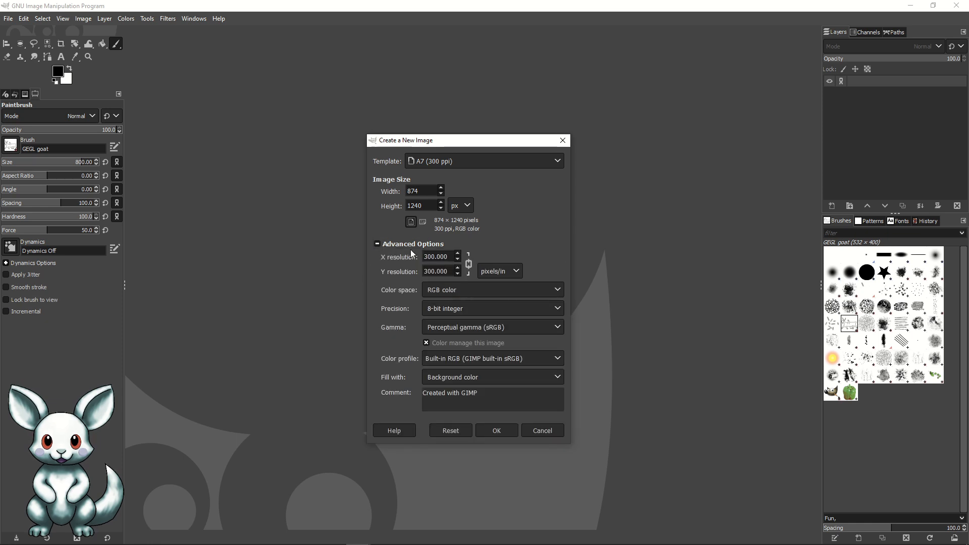
click(458, 375)
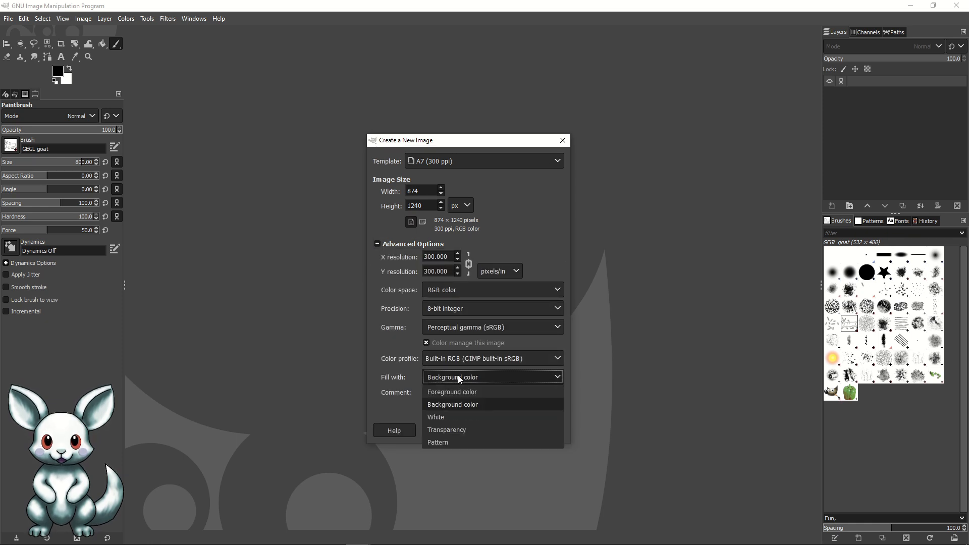
click(483, 431)
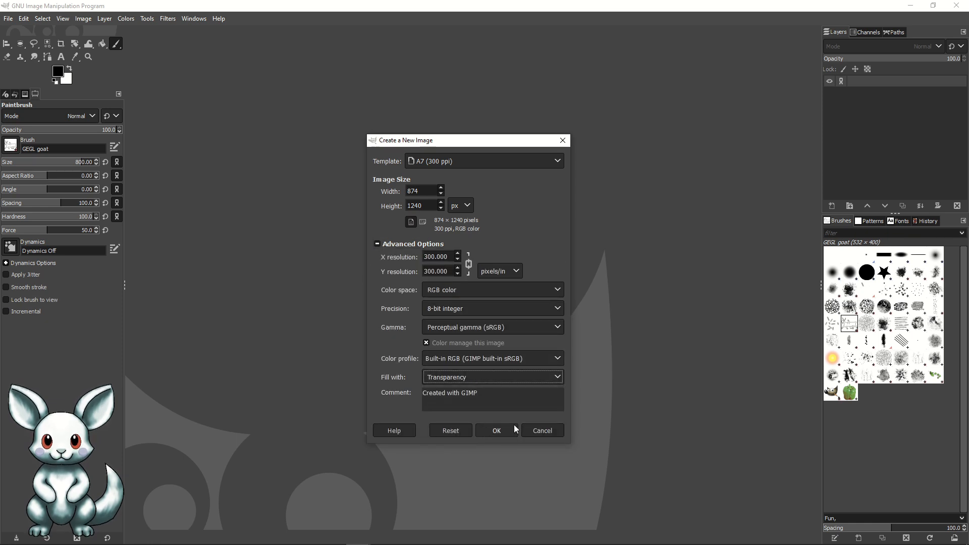
click(505, 429)
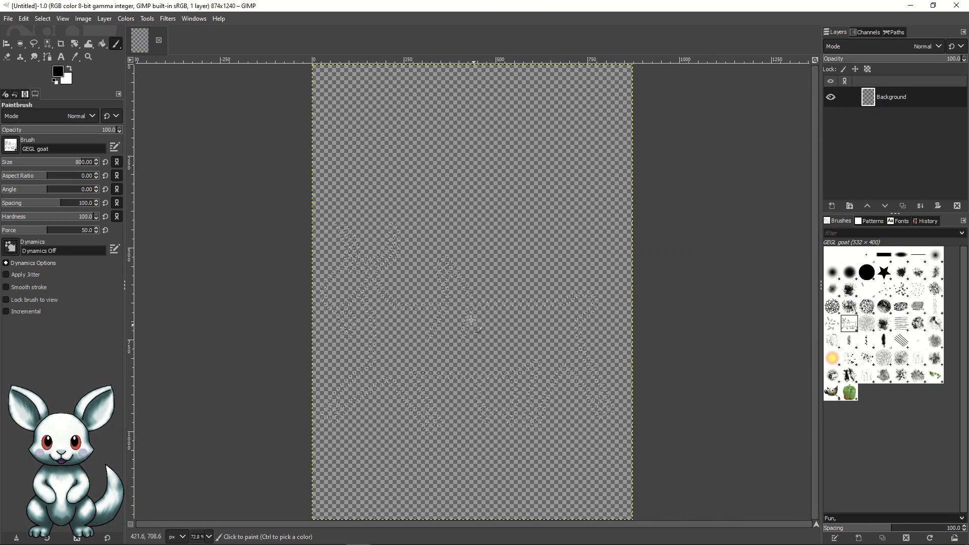
Step: Stamp the GEGL goat brush once on the canvas and duplicate the Background layer four times
click(463, 269)
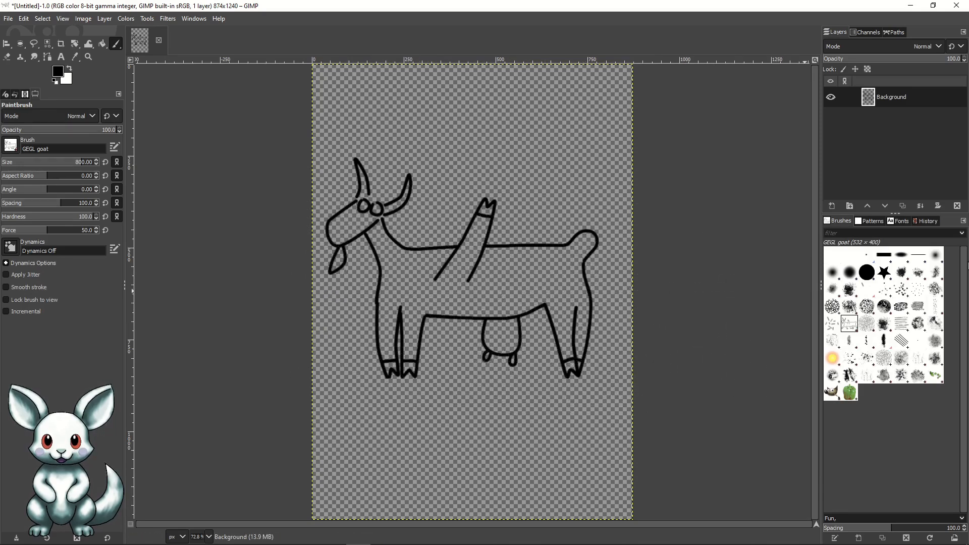
click(902, 207)
click(902, 207)
click(902, 207)
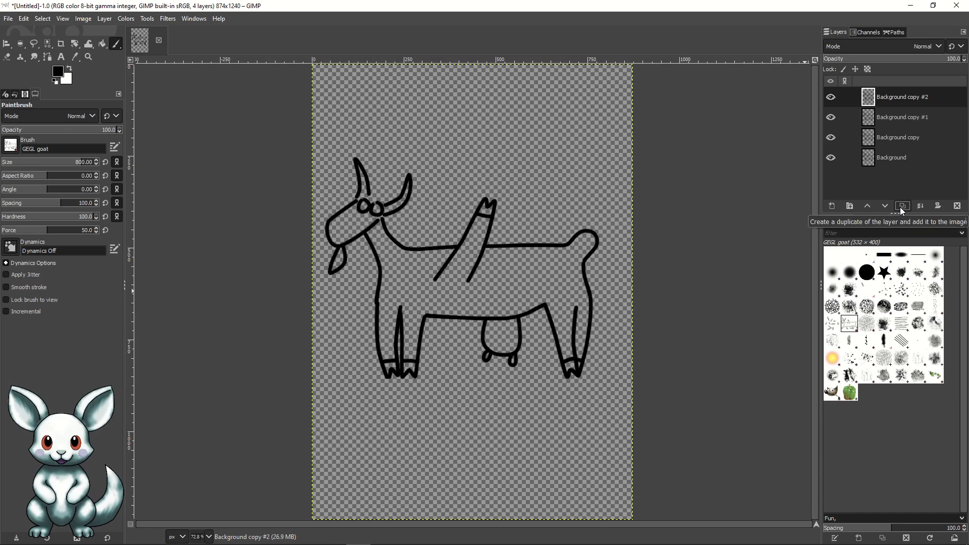
click(902, 206)
Step: Rename the layer Background copy to OMOE and Background copy #1 to CMOE
double_click(906, 158)
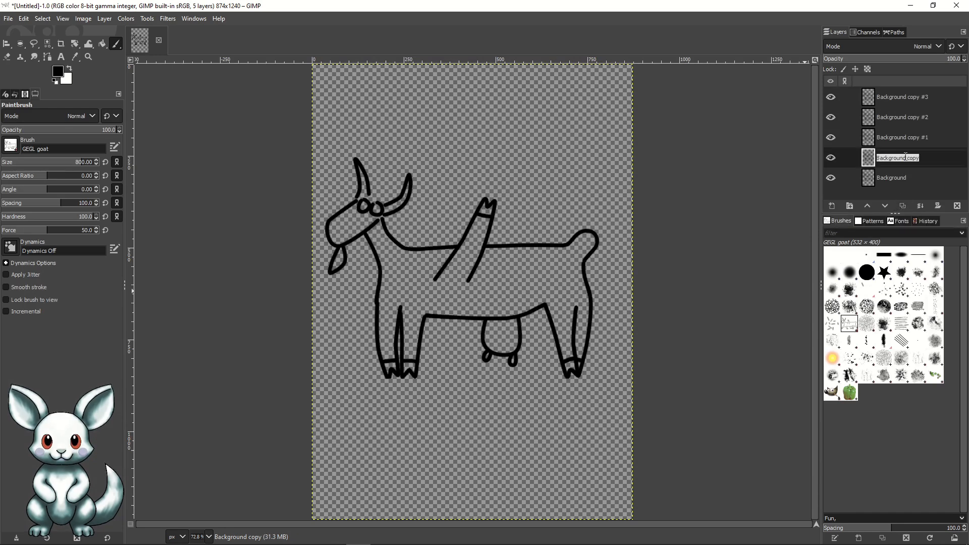
text(OMOE)
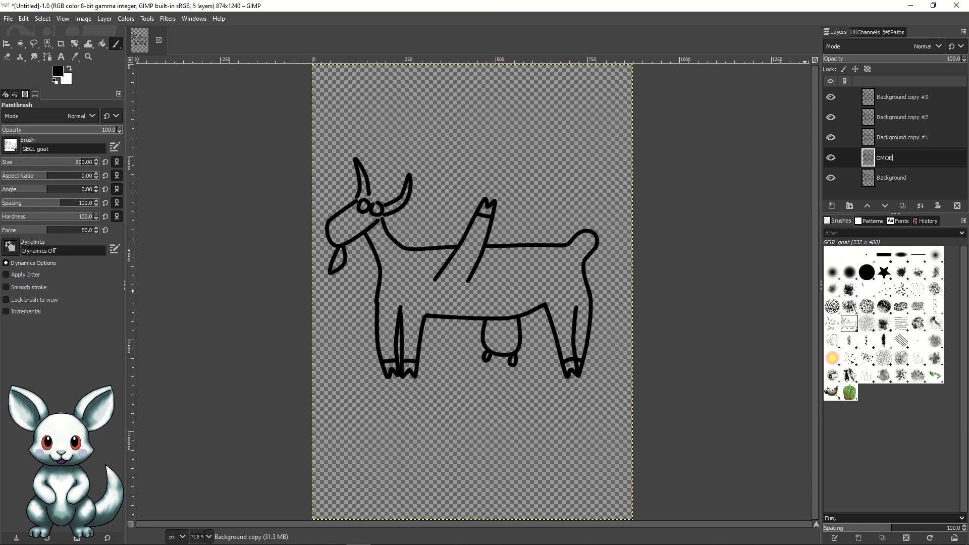
double_click(912, 136)
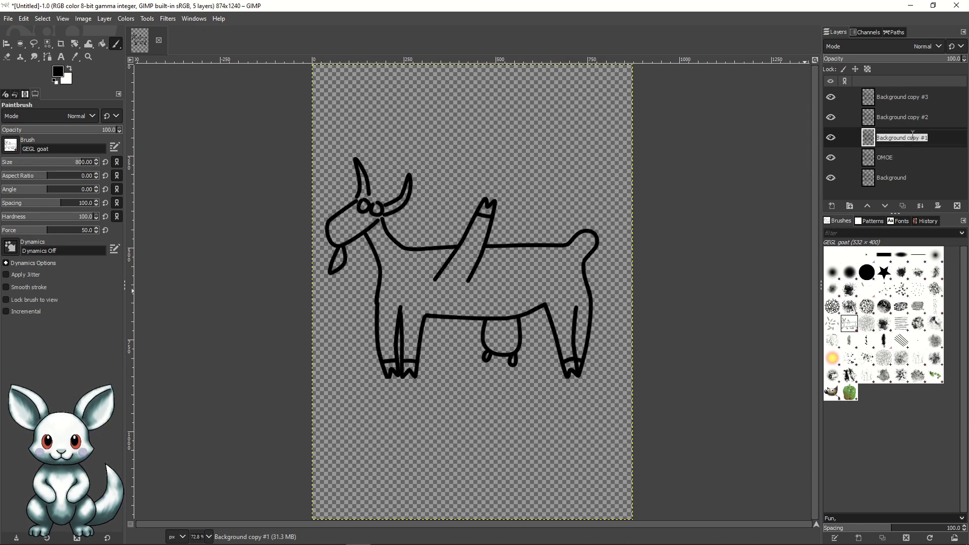
text(CMOE)
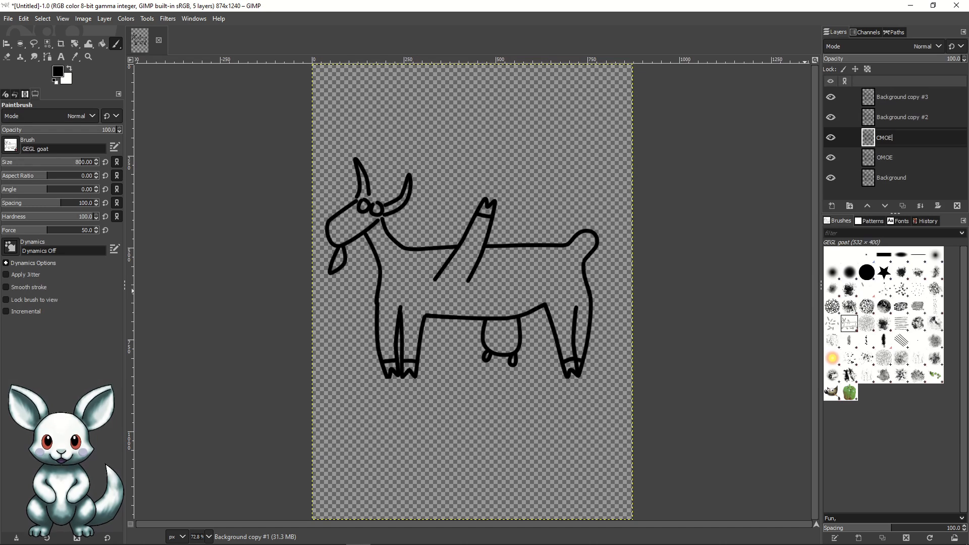
Step: Rename the layer Background copy #2 to OMCE and Background copy #3 to CMCE
double_click(909, 117)
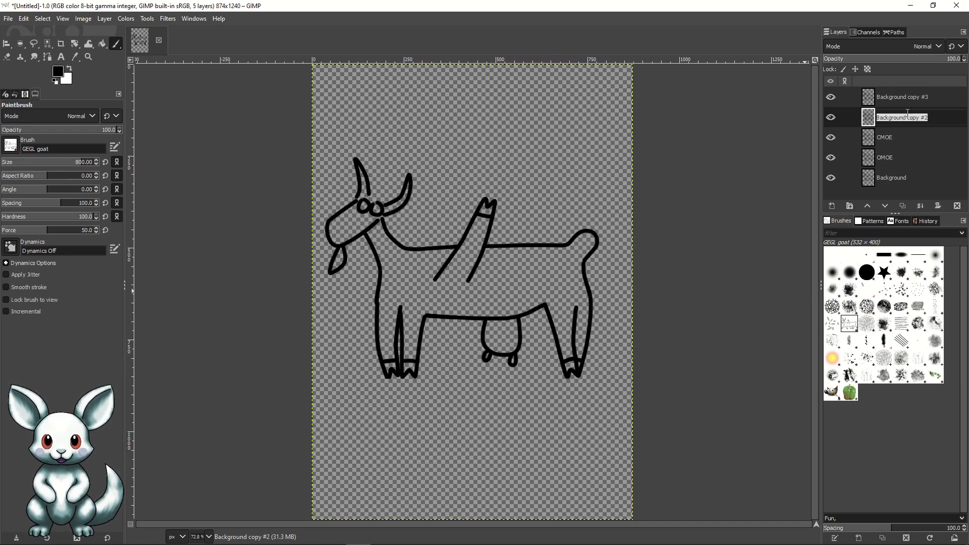
text(OMCE)
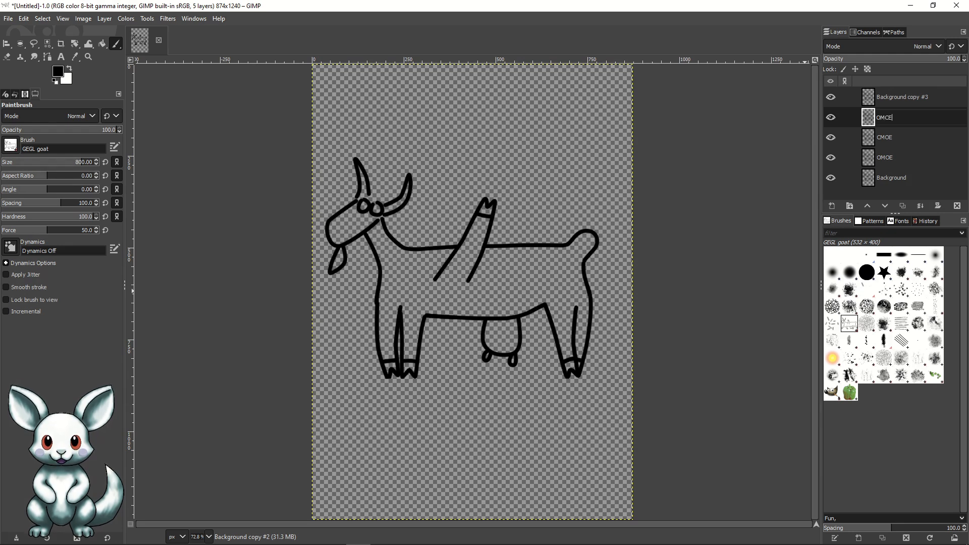
double_click(902, 97)
text(CMC)
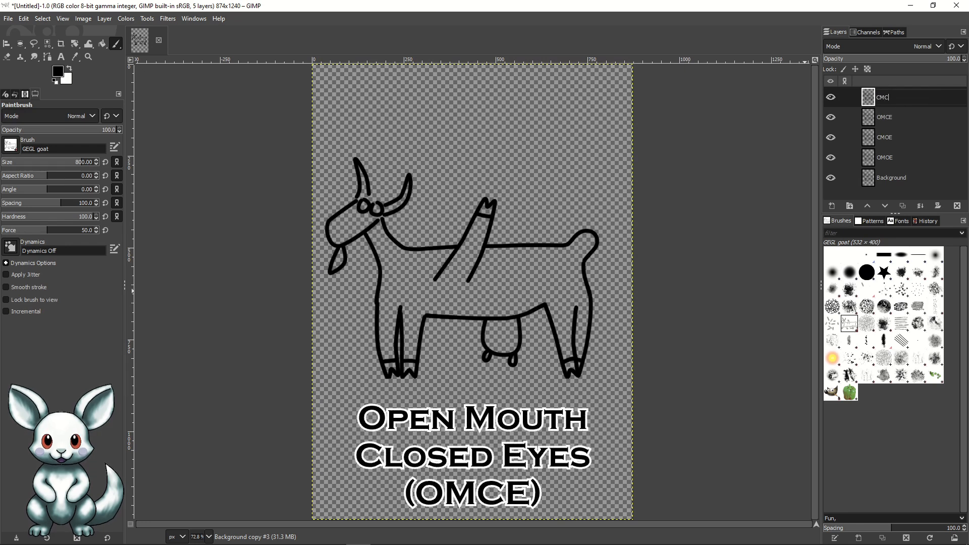
text(E)
key(Return)
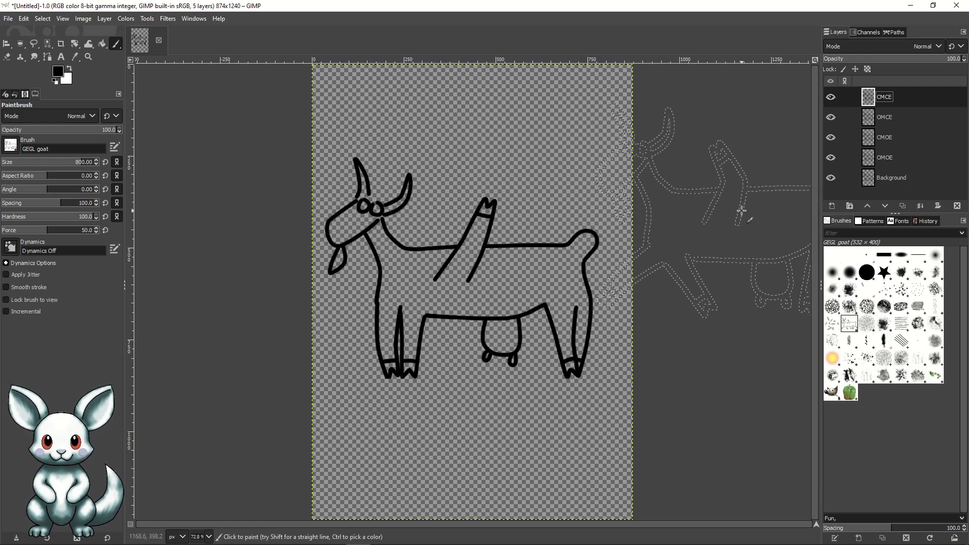
Step: Open the recent project ForestCharacter.xcf and fit the whole character in the window
click(9, 20)
mouse_move(24, 19)
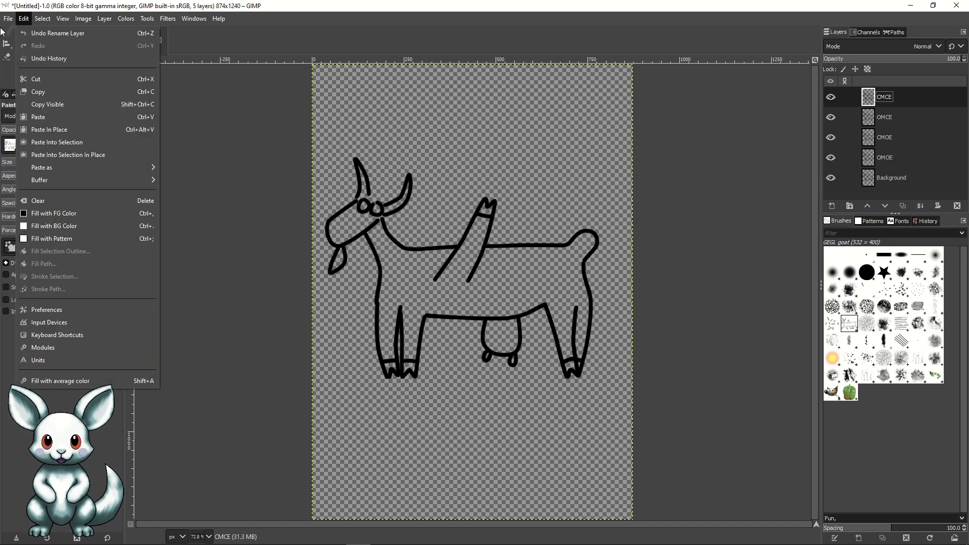
mouse_move(29, 96)
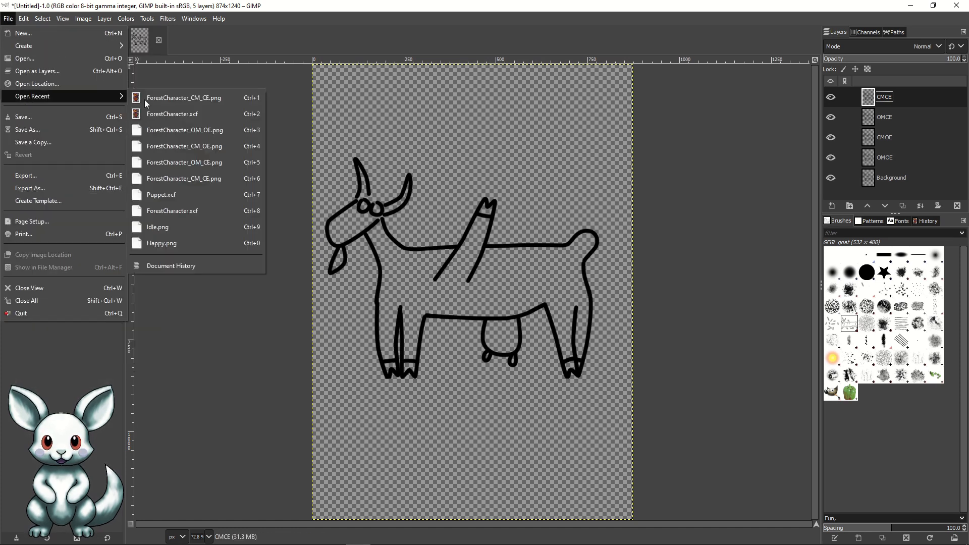
click(186, 117)
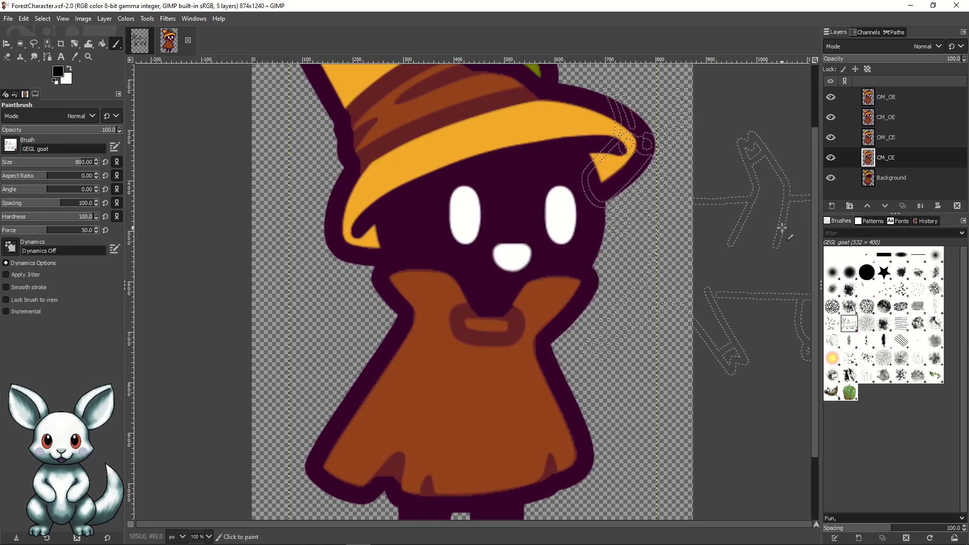
key(shift+ctrl+j)
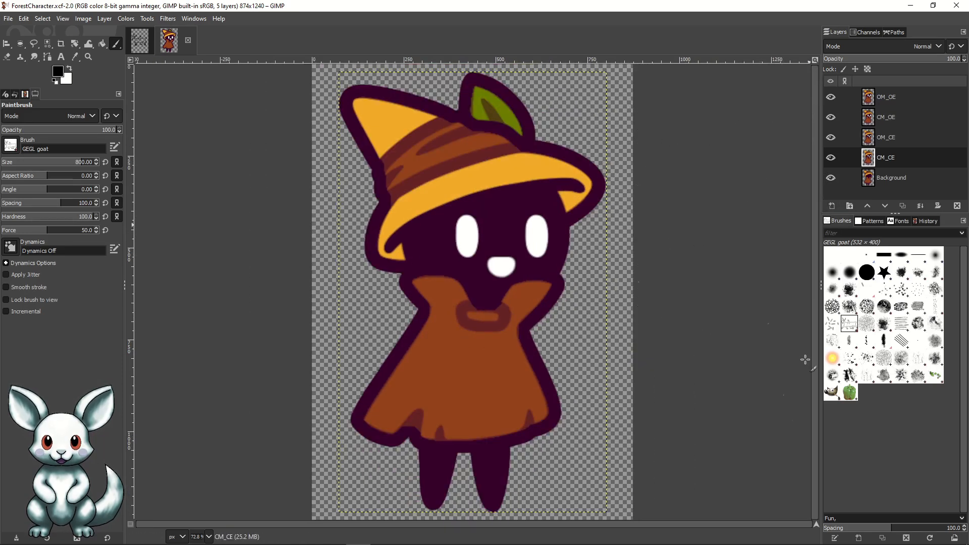
Step: Hide the three layers above CM_CE so the closed-mouth, closed-eyes face shows, and save the project
click(7, 43)
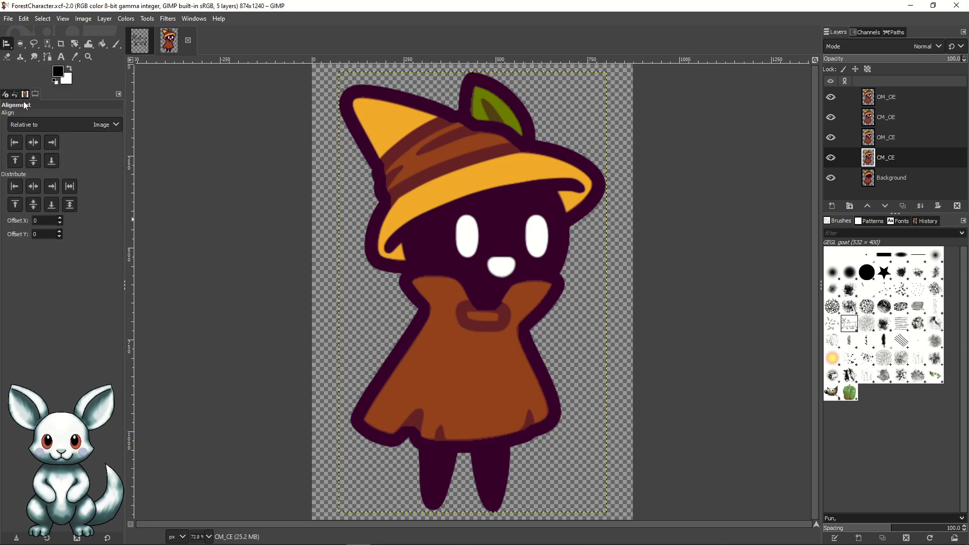
click(831, 137)
click(830, 98)
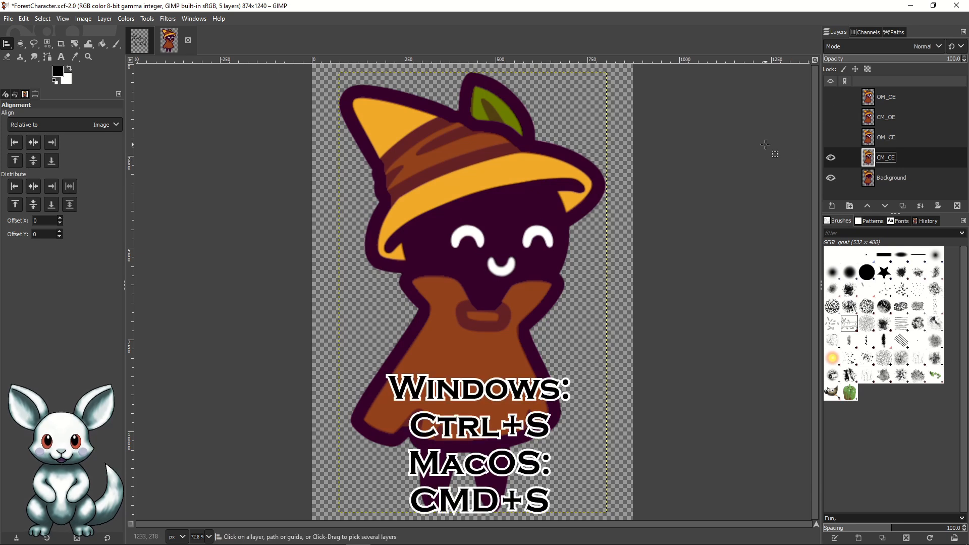
key(ctrl+s)
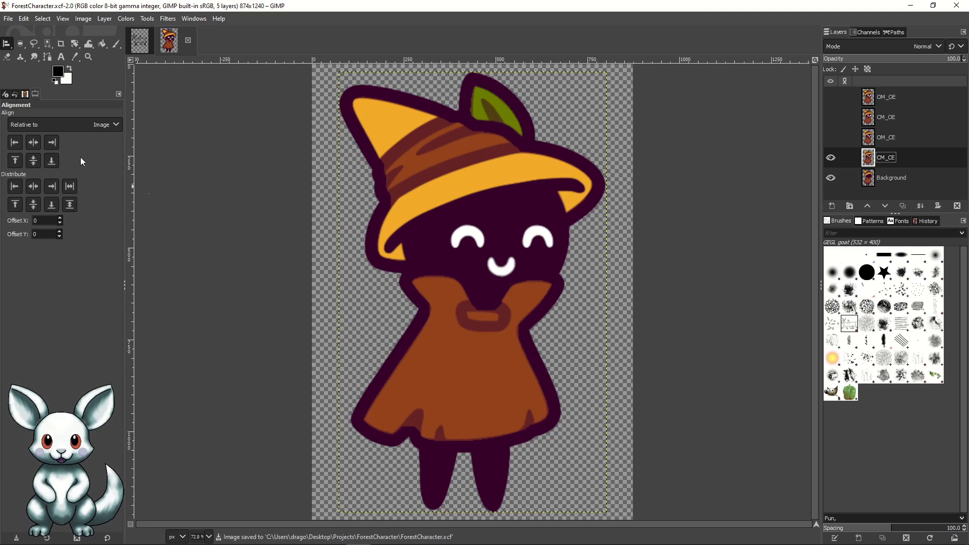
Step: Export the closed-mouth, closed-eyes variant over the existing ForestCharacter_CM_CE.png, keeping the offered PNG options
click(8, 18)
mouse_move(24, 19)
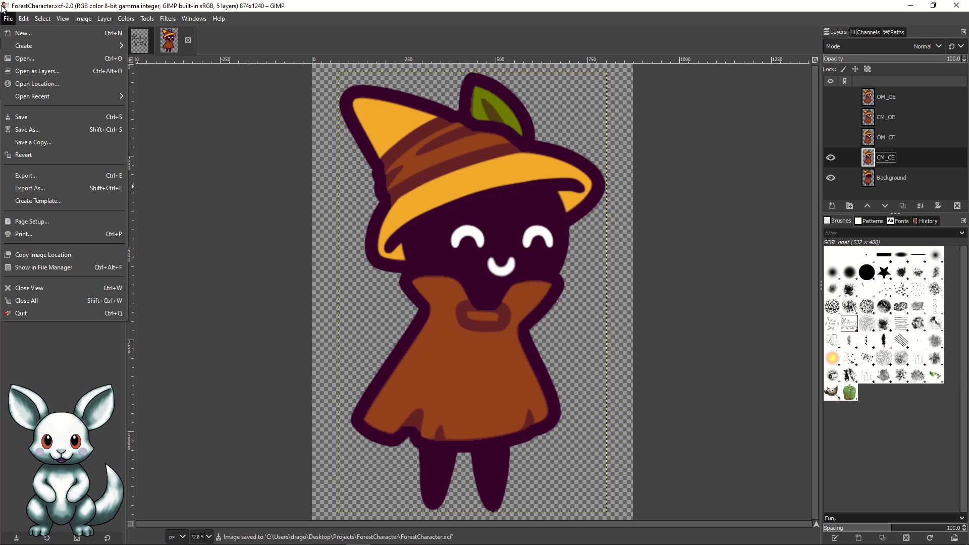
click(32, 183)
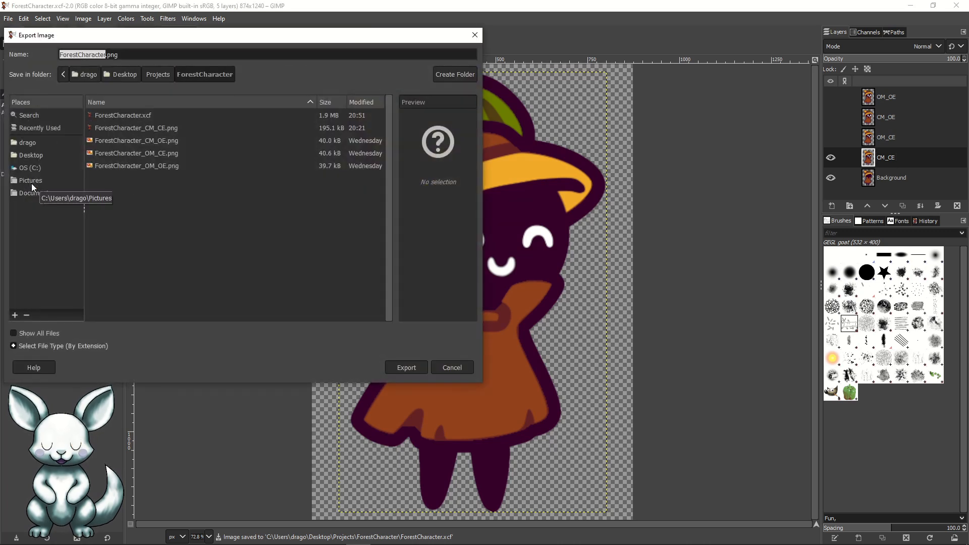
click(142, 129)
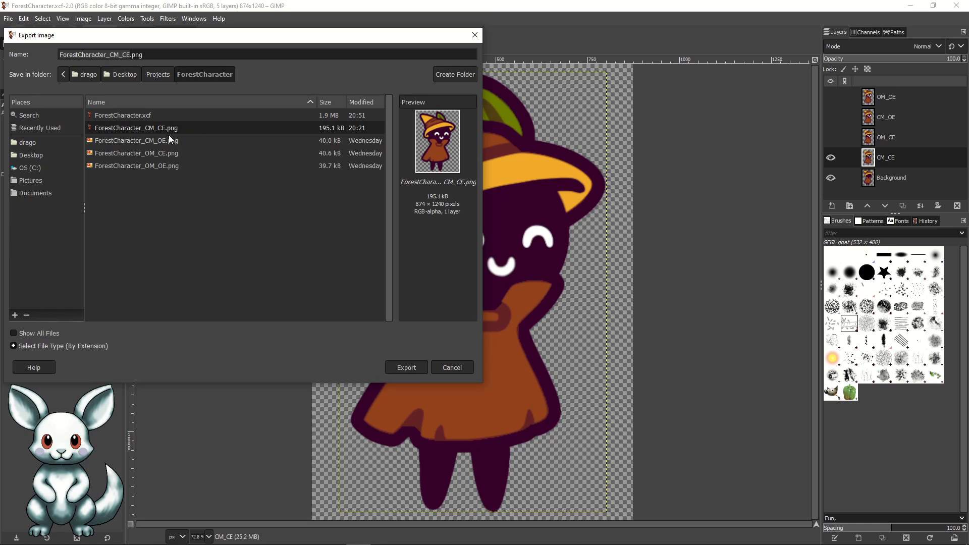
click(406, 368)
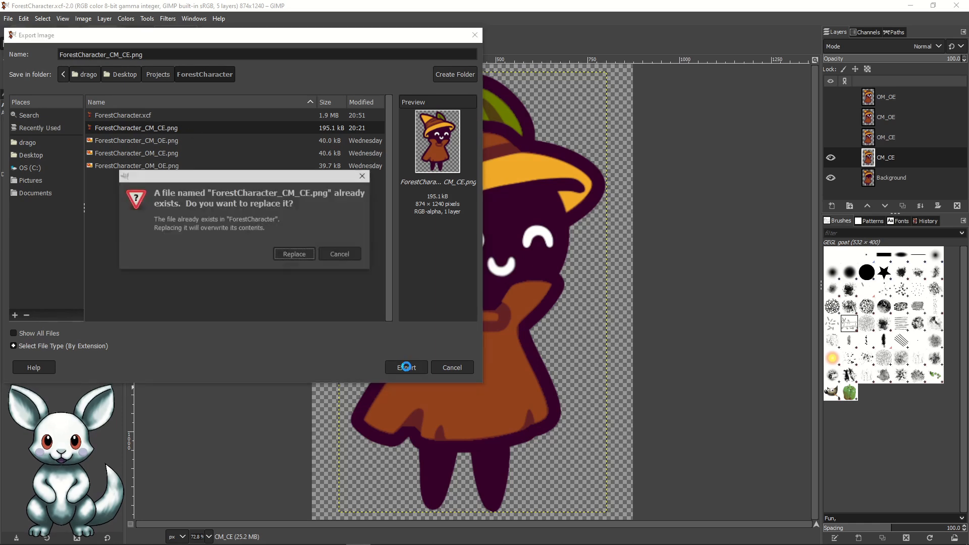
click(302, 254)
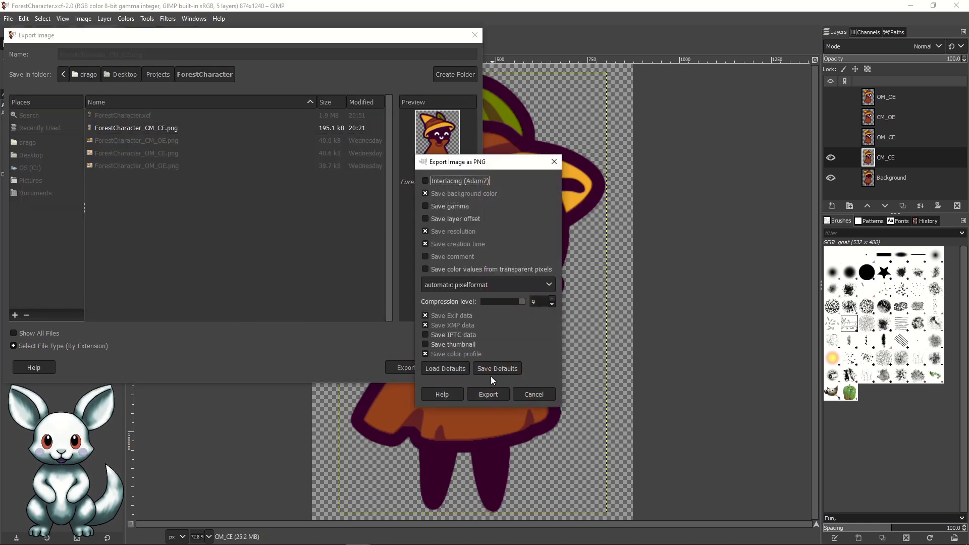
click(488, 394)
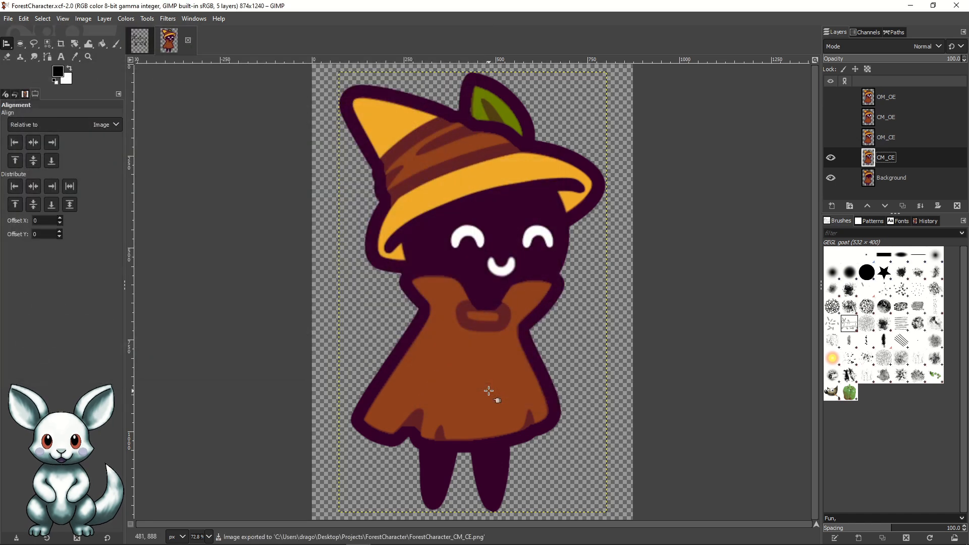
Step: Show the OM_CE layer directly above CM_CE and hide the CM_CE layer
click(831, 138)
click(831, 158)
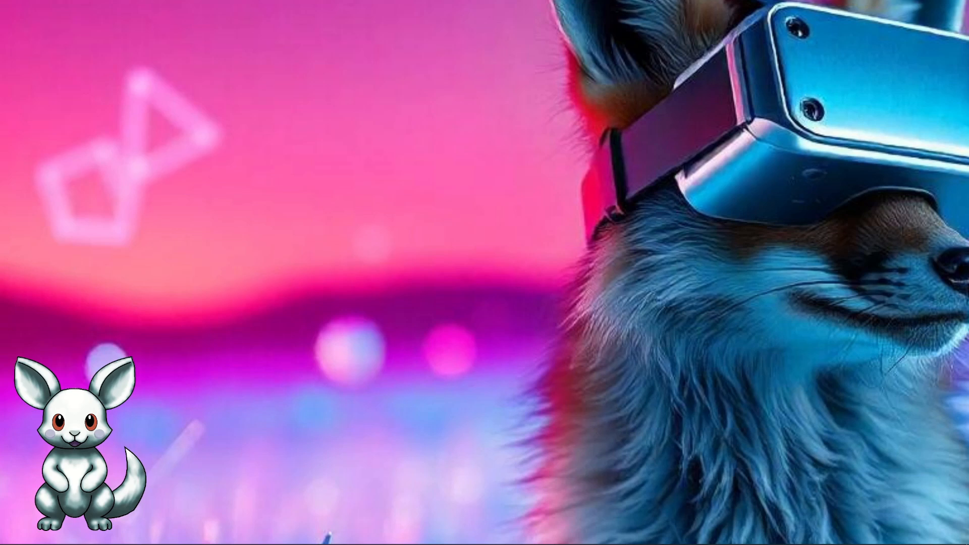
Step: In veadotube mini, replace state #1's closed mouth image with 1_ForestCharacter_CM_OE from the Desktop folder Projects\ForestCharacter
drag(470, 129, 273, 61)
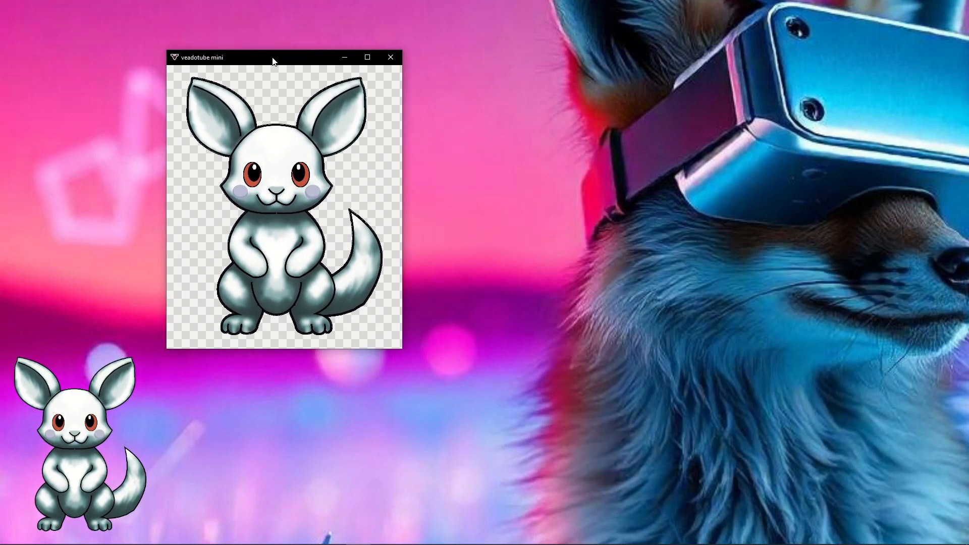
mouse_move(276, 61)
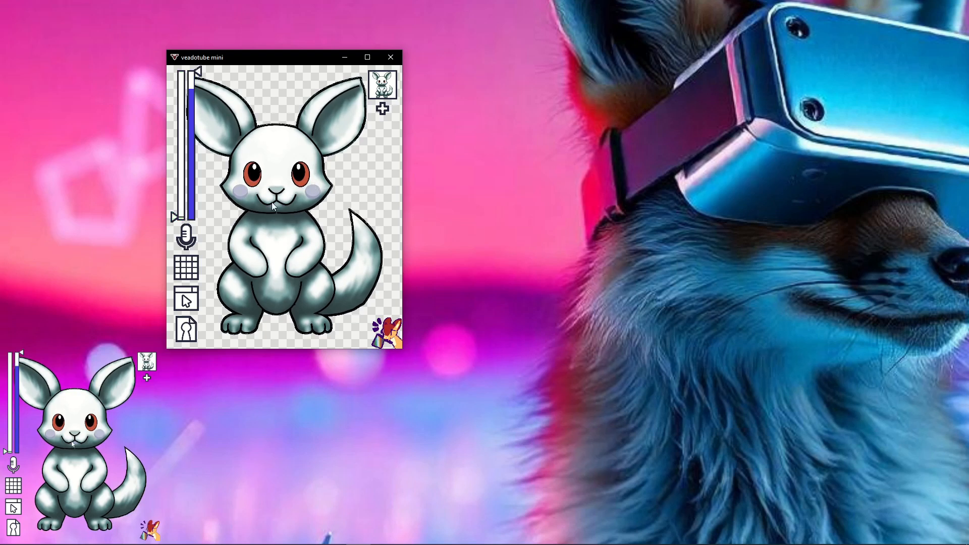
click(383, 86)
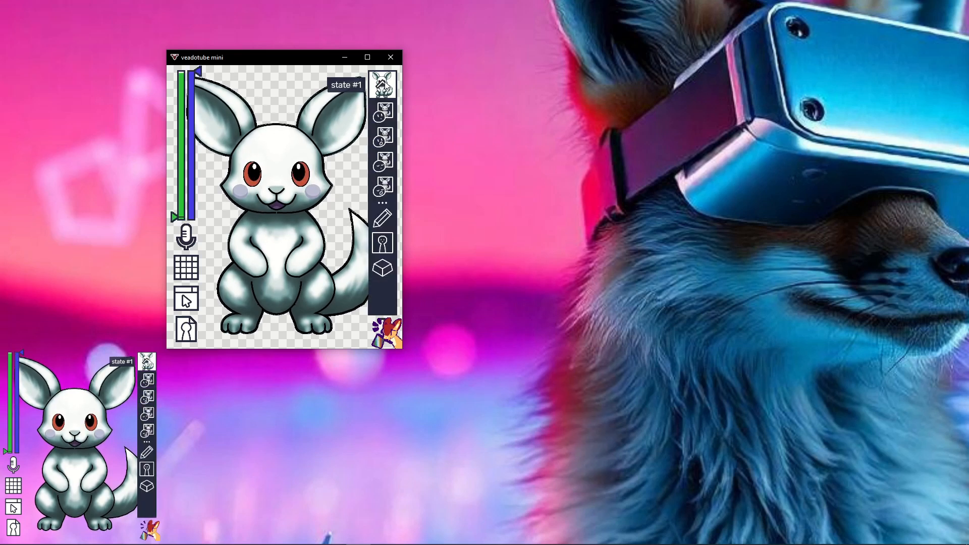
click(384, 112)
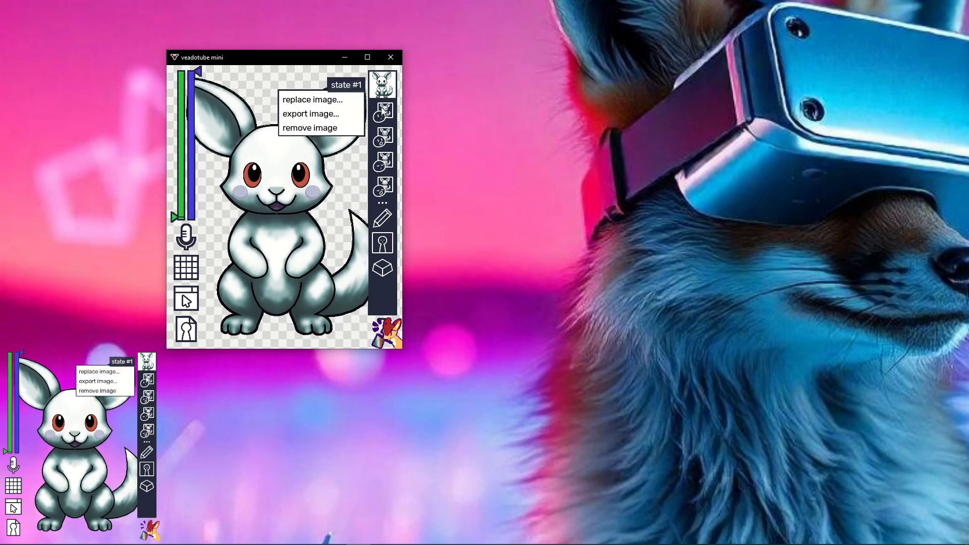
click(355, 101)
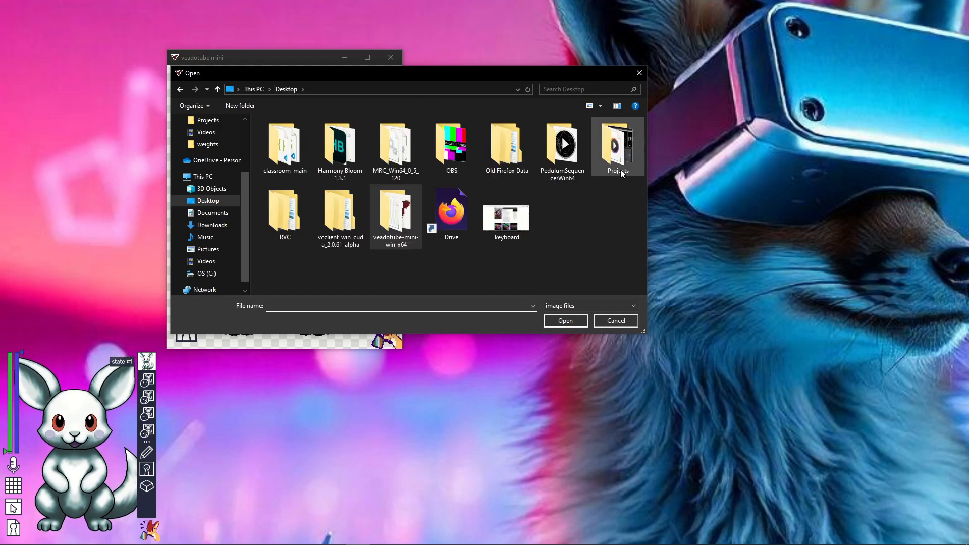
double_click(623, 167)
double_click(301, 178)
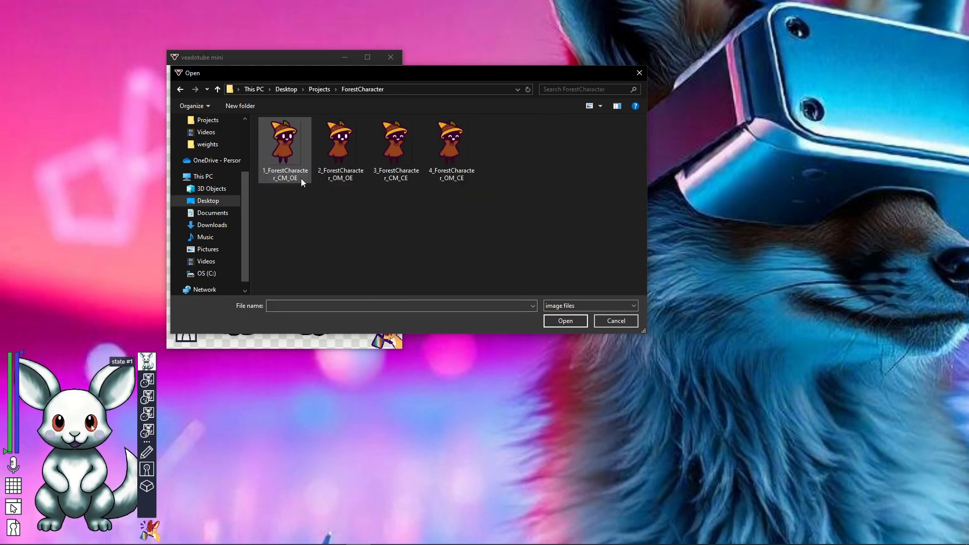
double_click(283, 166)
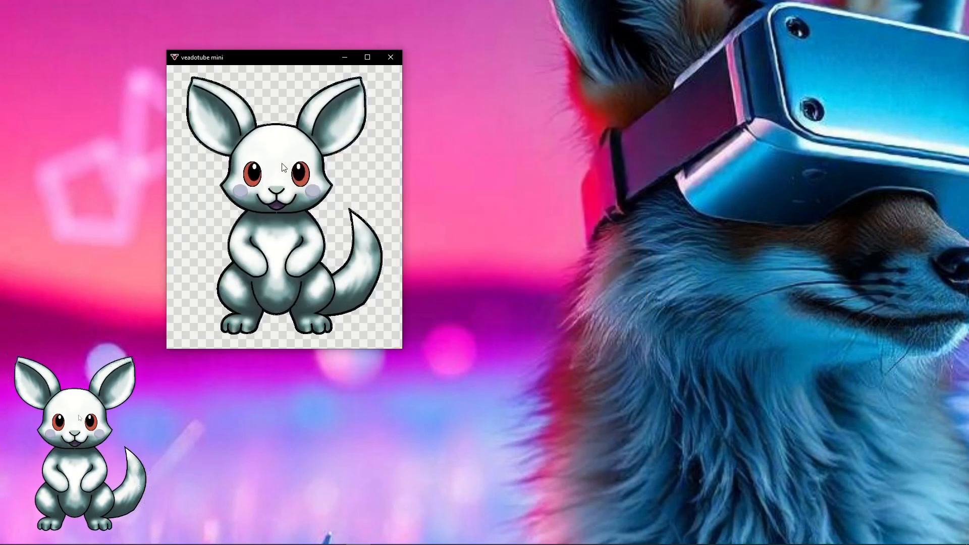
Step: Replace the open mouth image of state #1 with 2_ForestCharacter_OM_OE
right_click(279, 117)
click(344, 124)
double_click(334, 152)
Step: Replace the closed mouth blinking image with 3_ForestCharacter_CM_CE and the open mouth blinking image with 4_ForestCharacter_OM_CE
right_click(279, 142)
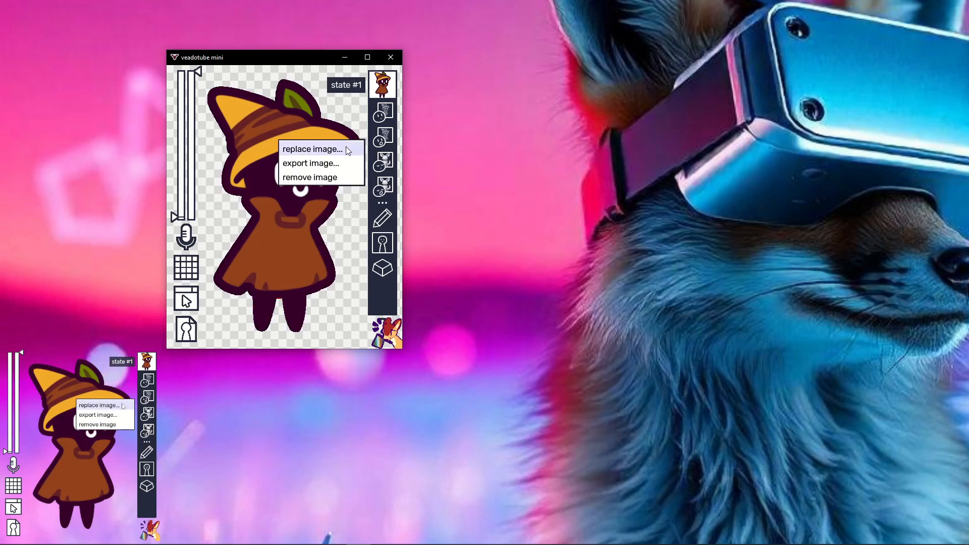
click(311, 148)
double_click(390, 148)
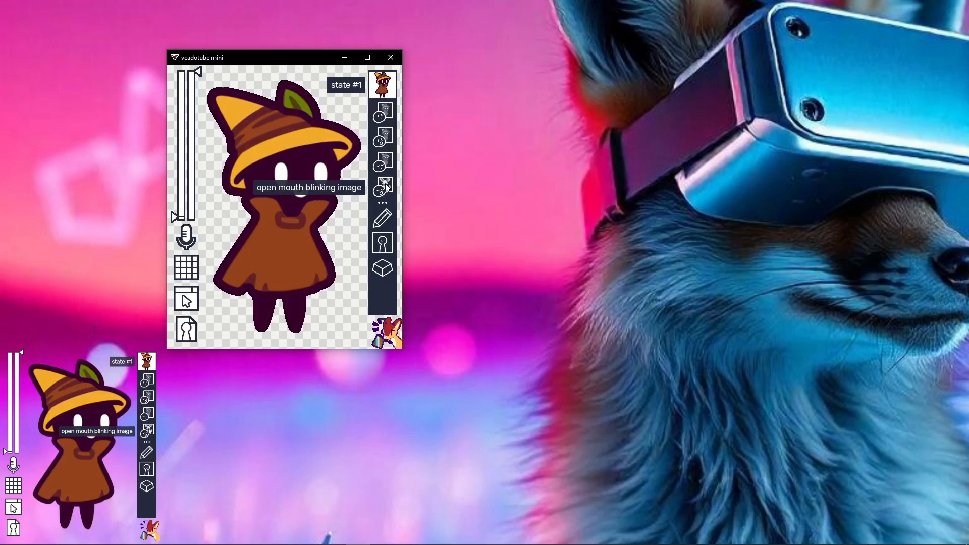
right_click(279, 165)
click(327, 172)
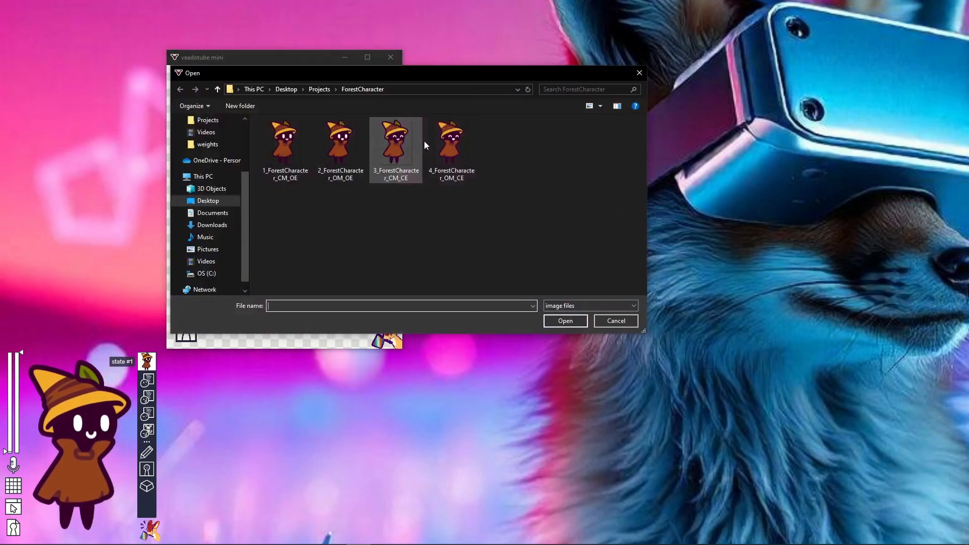
double_click(442, 142)
Step: Review the mouth effects assigned to state #1 and close the effects list again
mouse_move(325, 258)
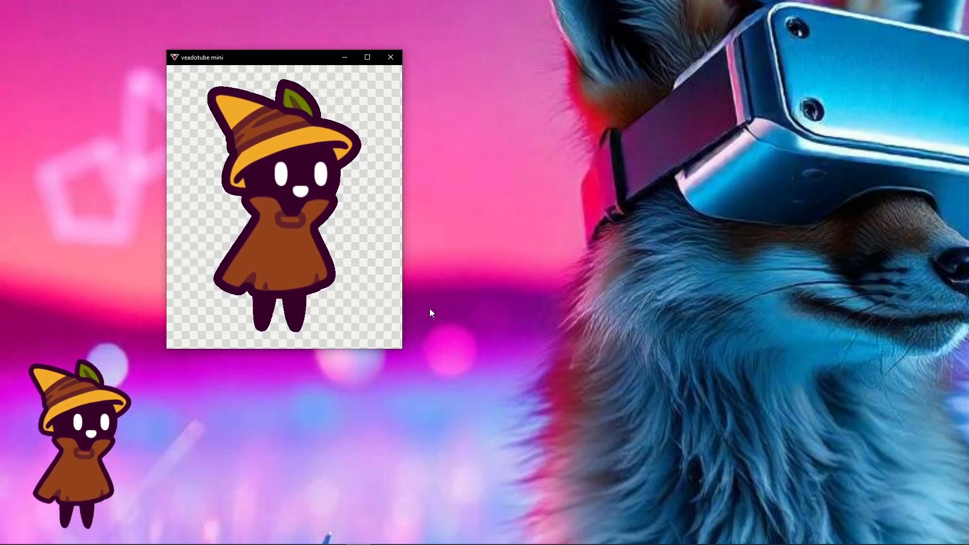
mouse_move(371, 99)
click(382, 219)
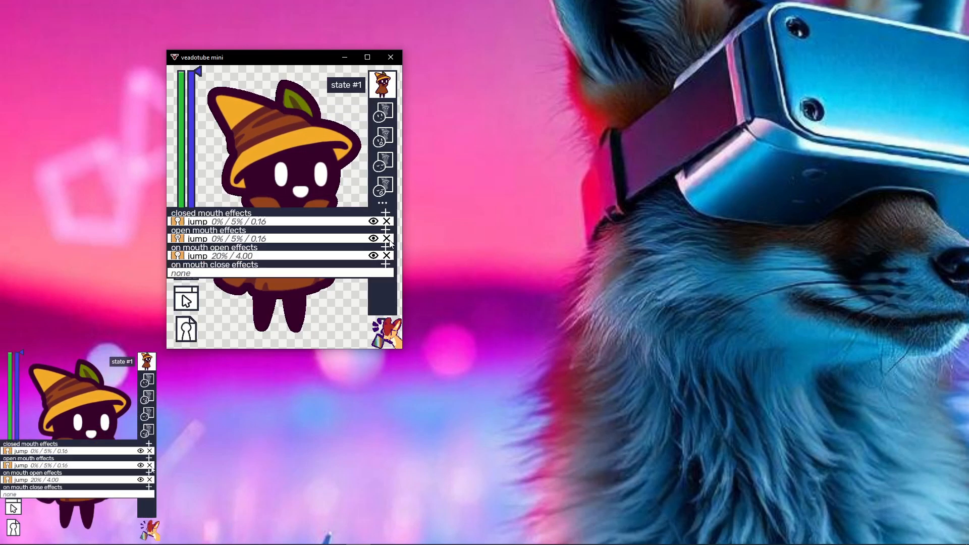
click(310, 326)
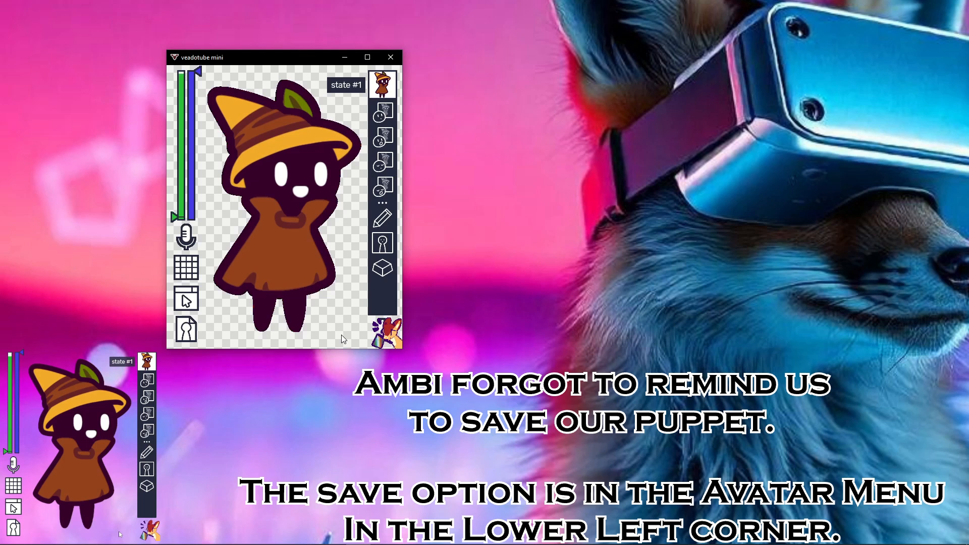
Step: Switch to OBS, arrange its window beside the veadotube mini window, and hide the PuppetCorner source
drag(295, 54, 220, 30)
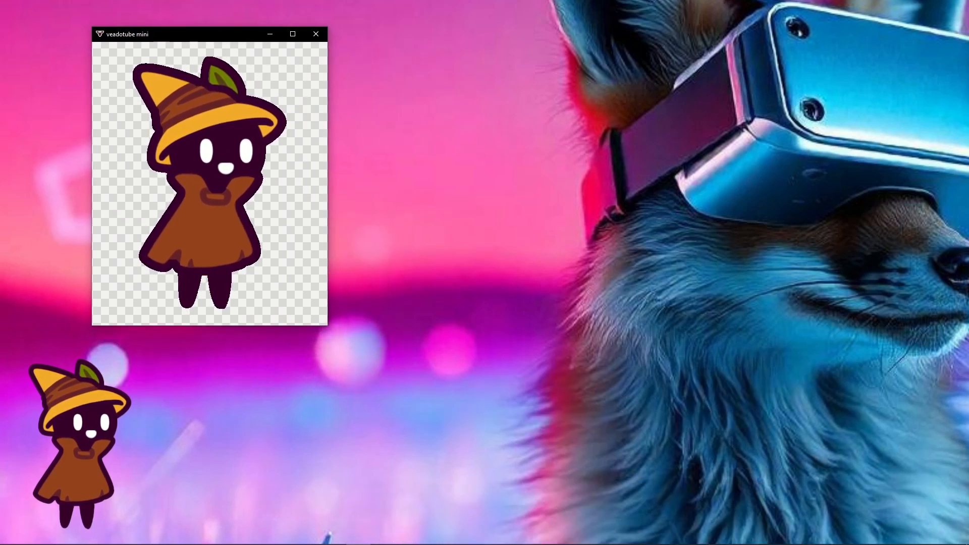
drag(968, 0, 620, 16)
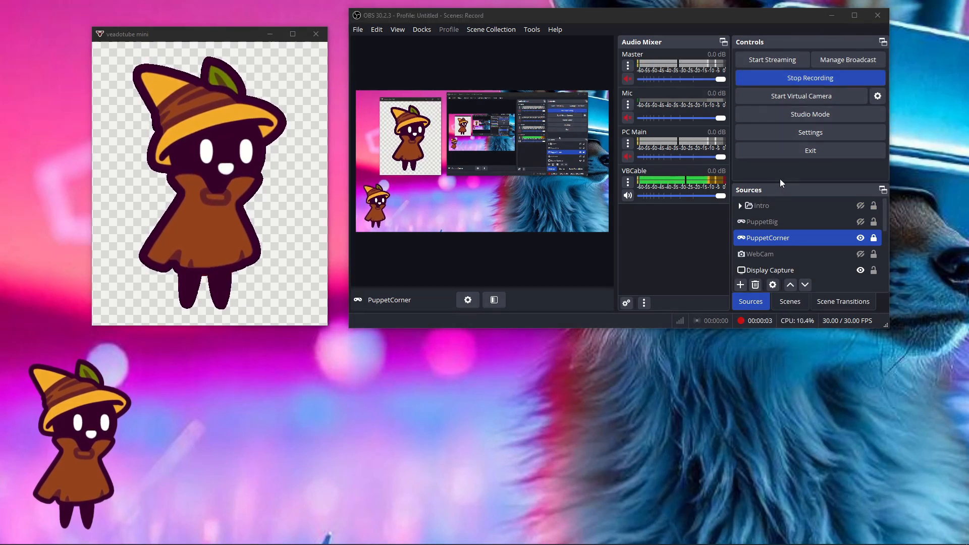
click(860, 238)
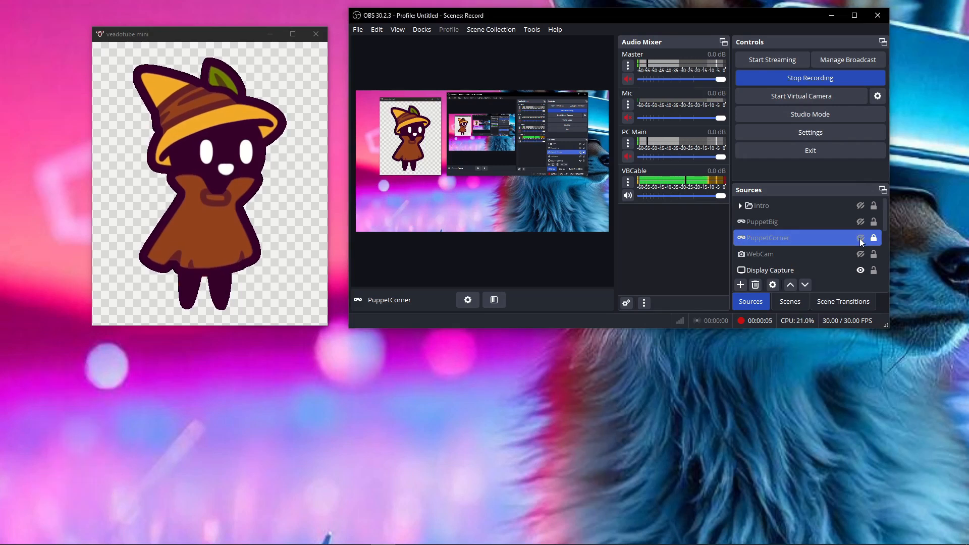
Step: Add a new visible Game Capture source under the suggested name
click(741, 285)
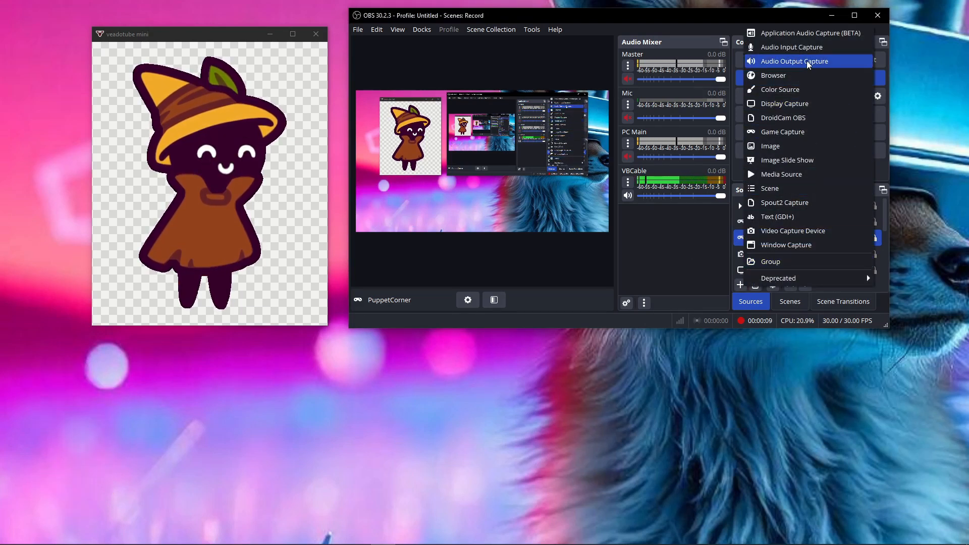
click(784, 132)
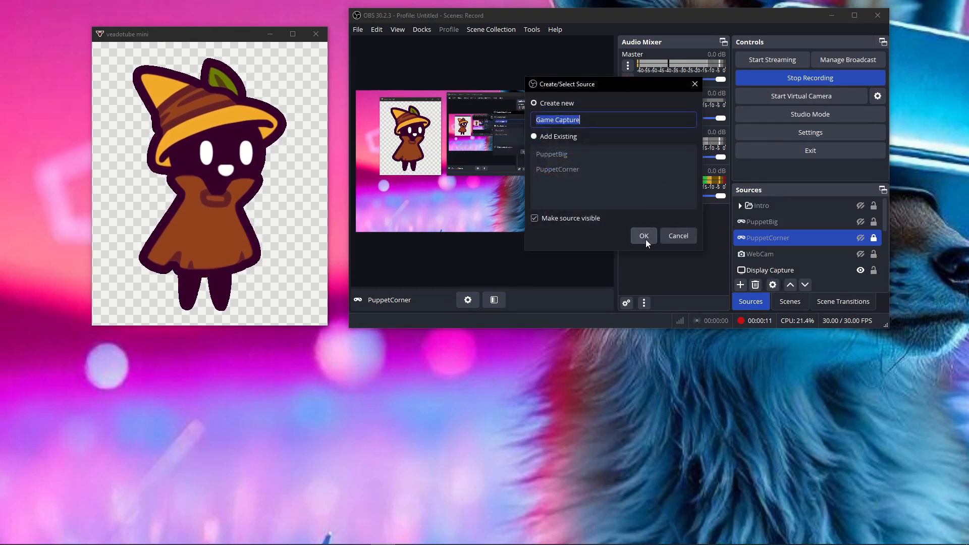
click(644, 235)
Step: Set the Game Capture source to capture the specific window [veadotube_mini.exe]: veadotube mini, with Allow Transparency enabled
click(618, 175)
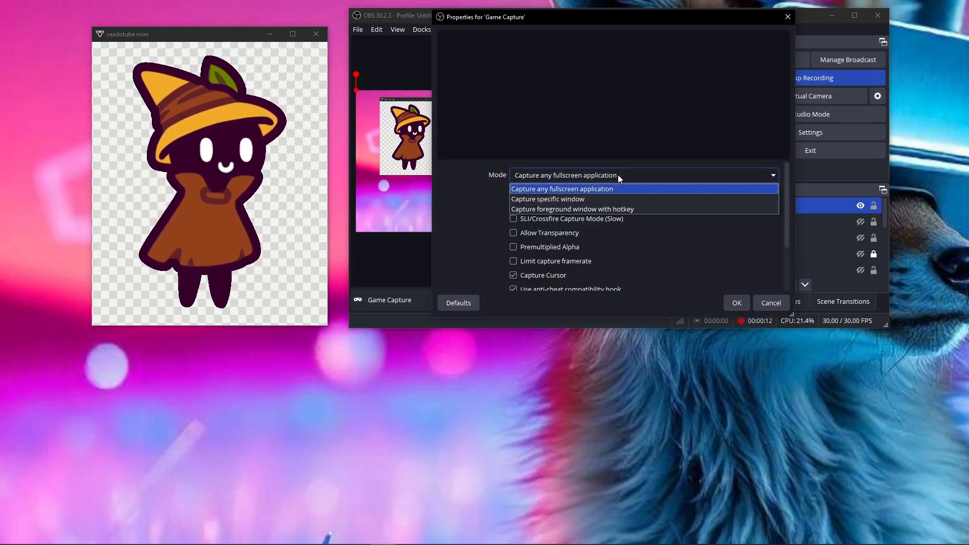
click(589, 200)
click(587, 197)
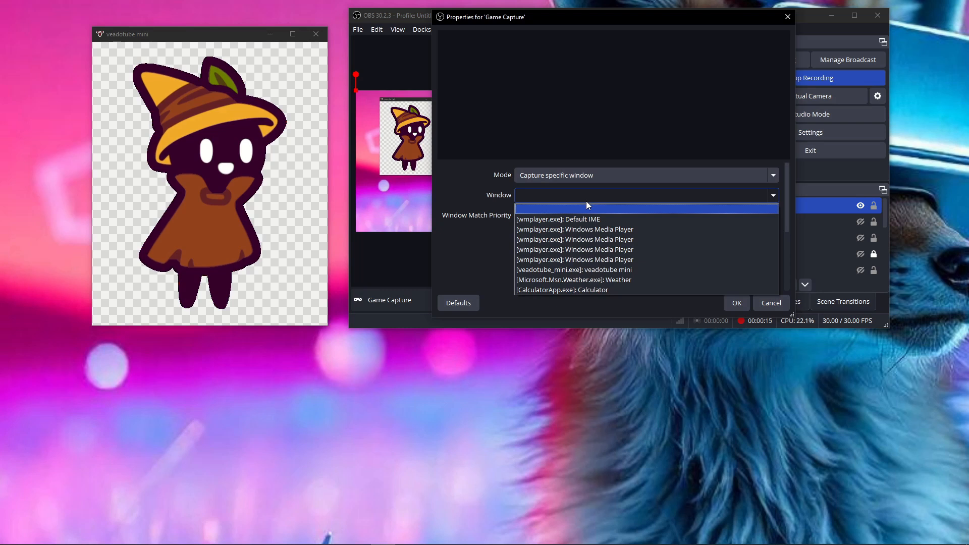
click(567, 270)
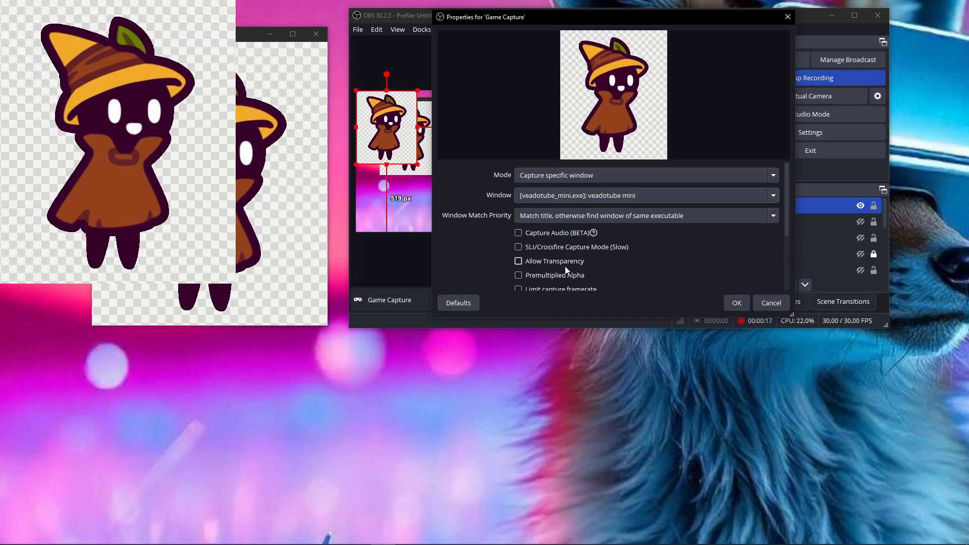
click(519, 261)
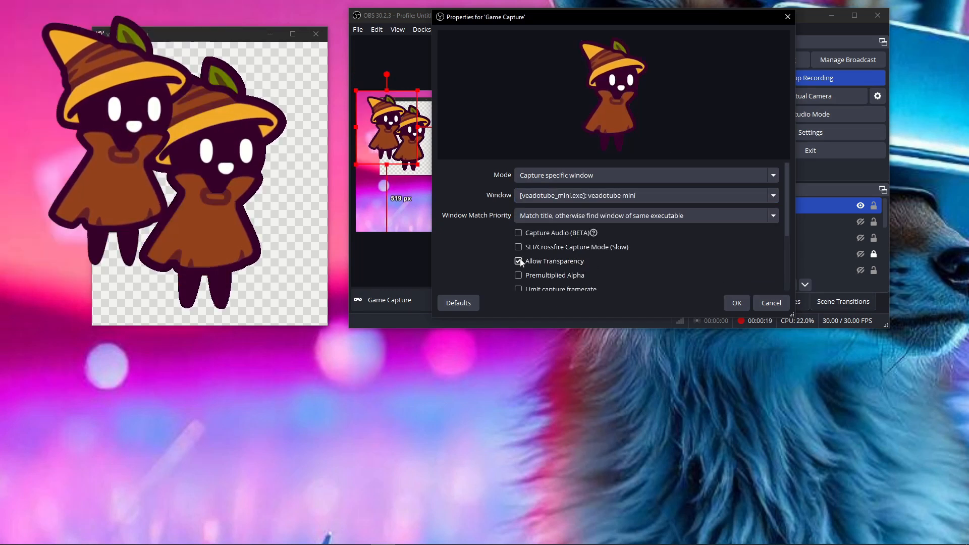
click(736, 303)
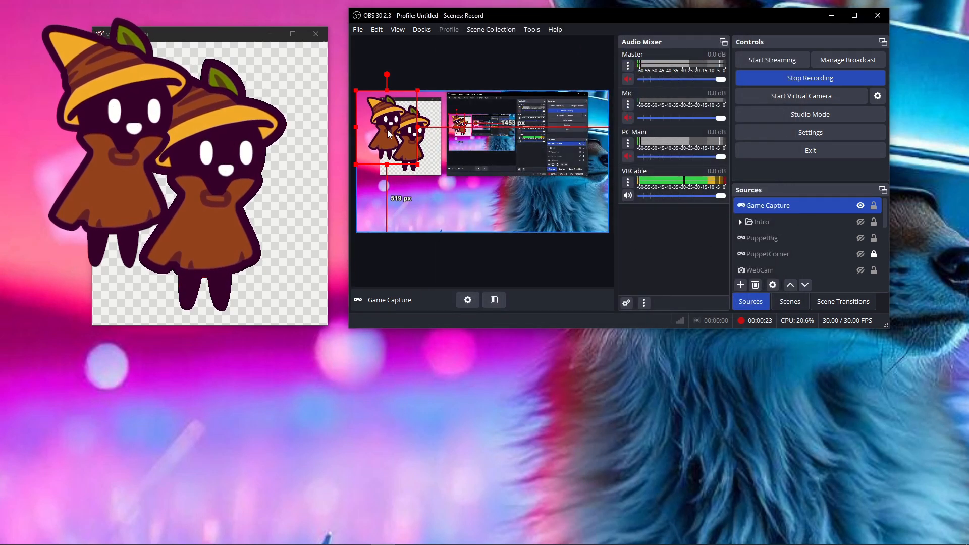
Step: Enlarge the captured avatar to nearly the full canvas height, minimise veadotube mini, and place the avatar along the canvas's left edge
drag(411, 157, 456, 153)
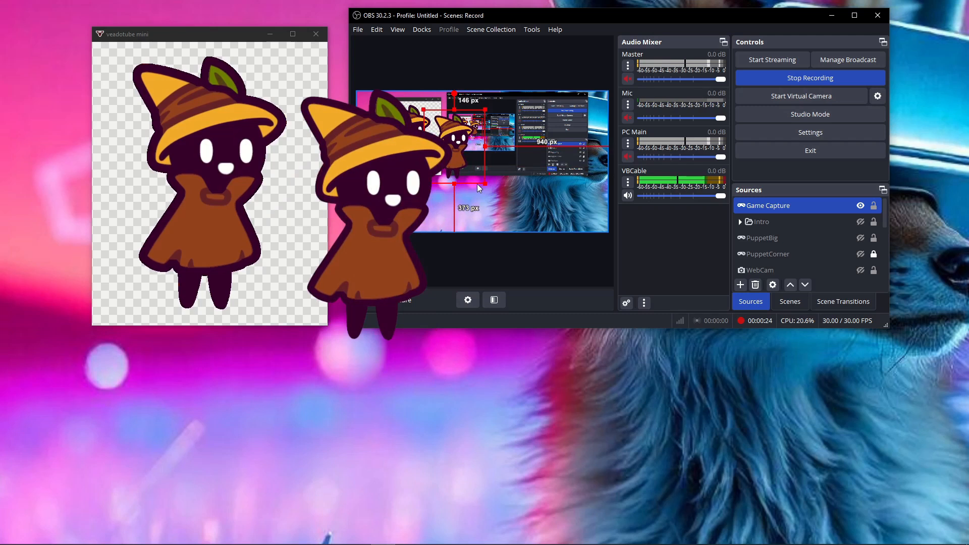
mouse_move(485, 184)
mouse_down()
mouse_move(542, 251)
mouse_move(502, 187)
mouse_up()
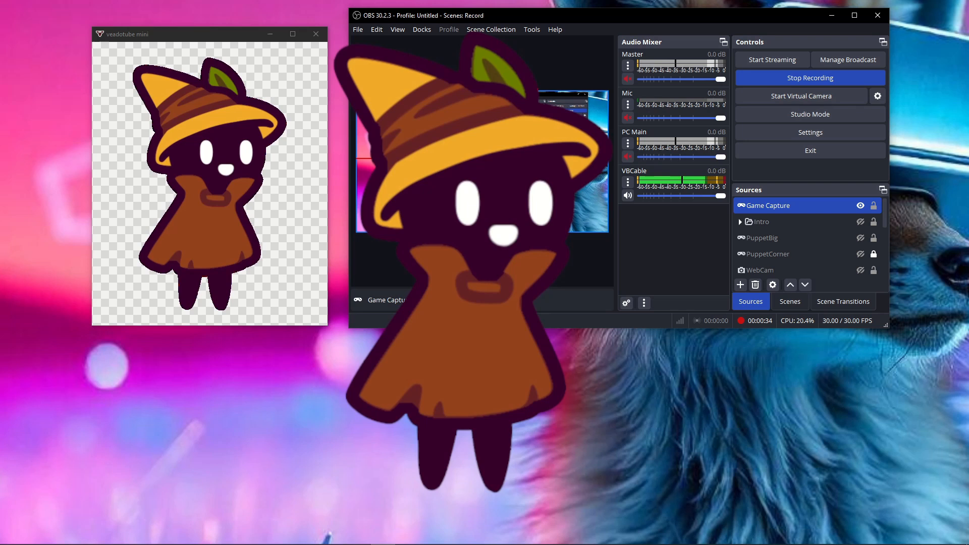
click(261, 35)
drag(471, 175, 407, 182)
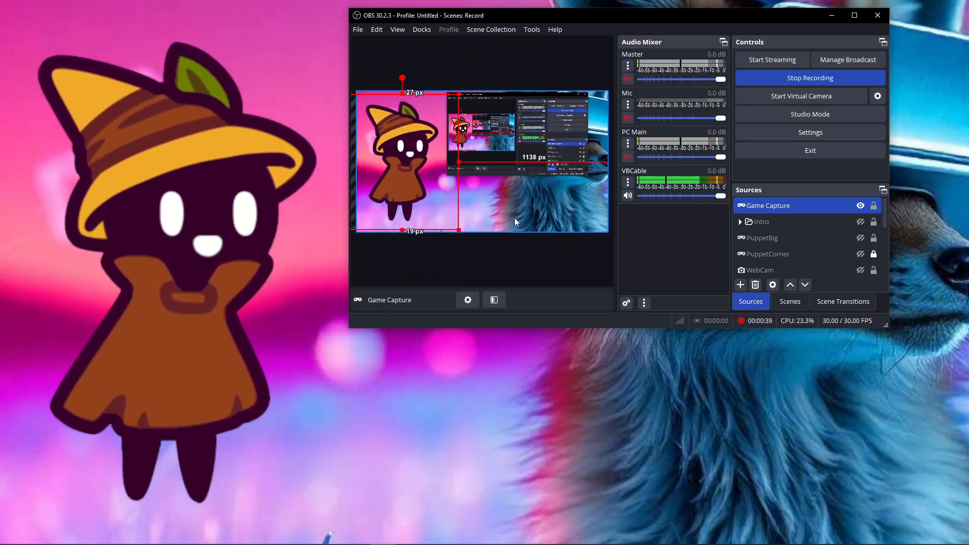